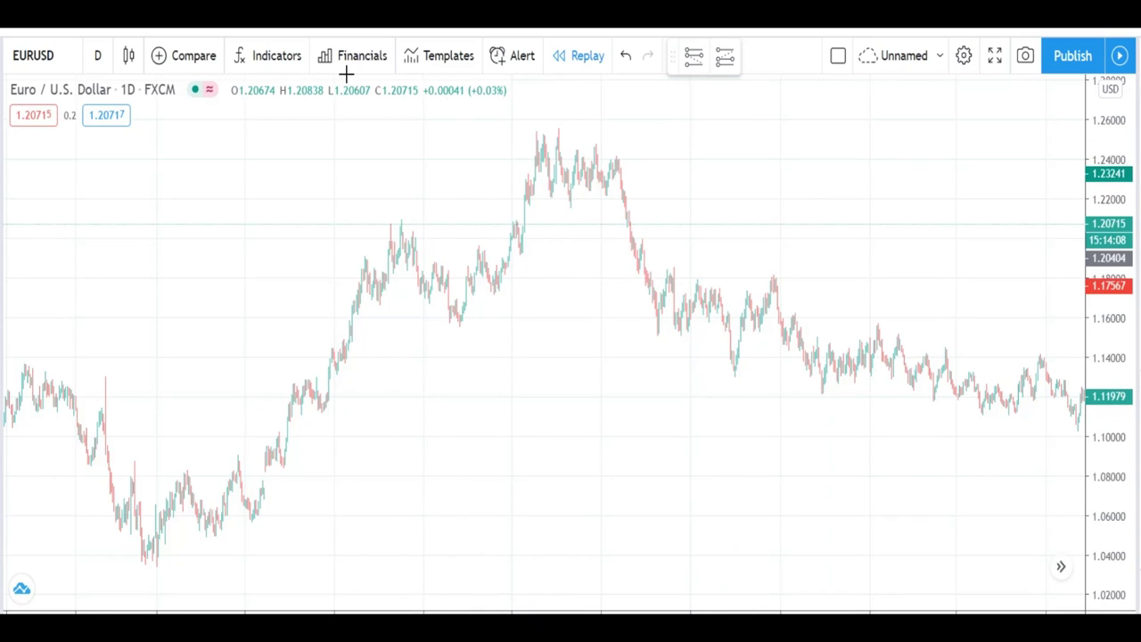
# Step: Search the indicators for "ema/sma ribbon" and add Exponential/Simple Moving Average Ribbon 12 to the EURUSD chart
pyautogui.click(278, 53)
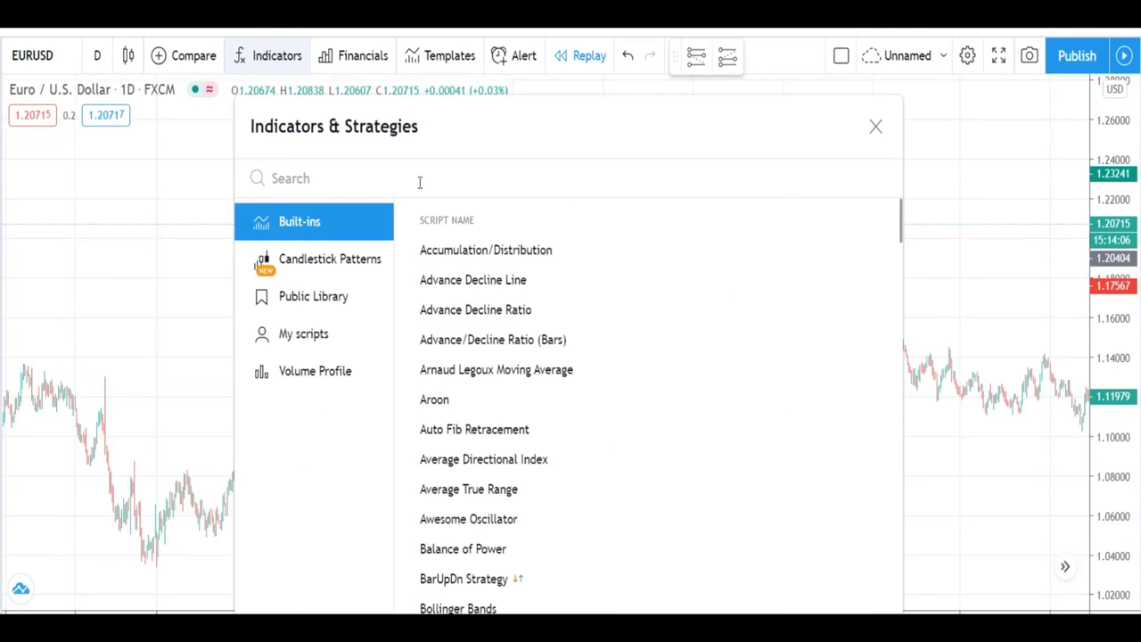
pyautogui.write('ema/')
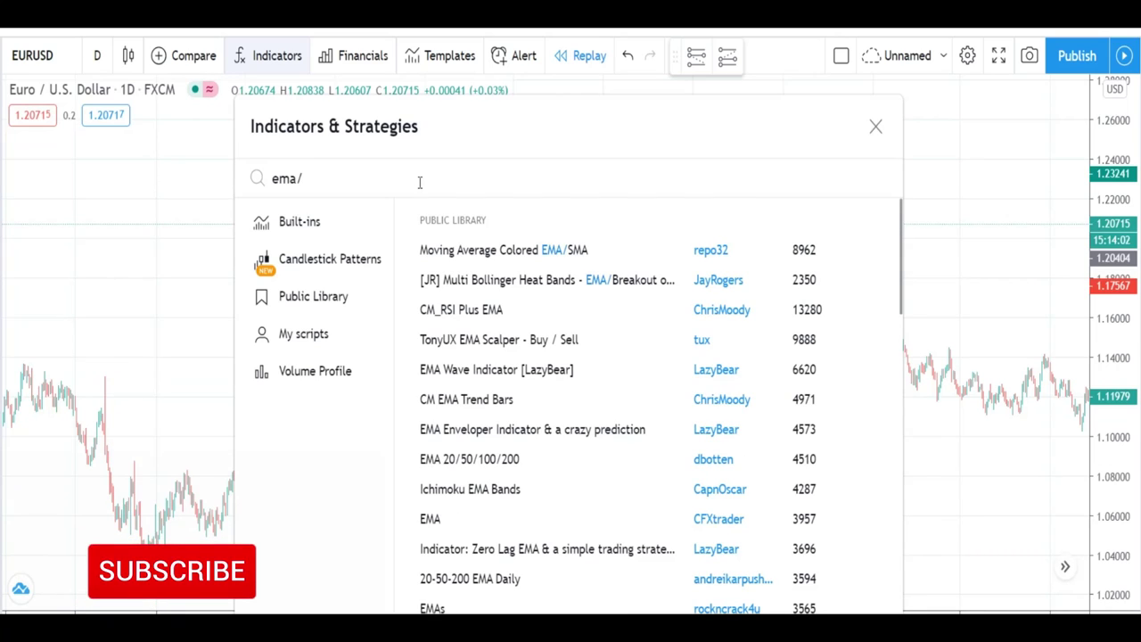
pyautogui.write('sma')
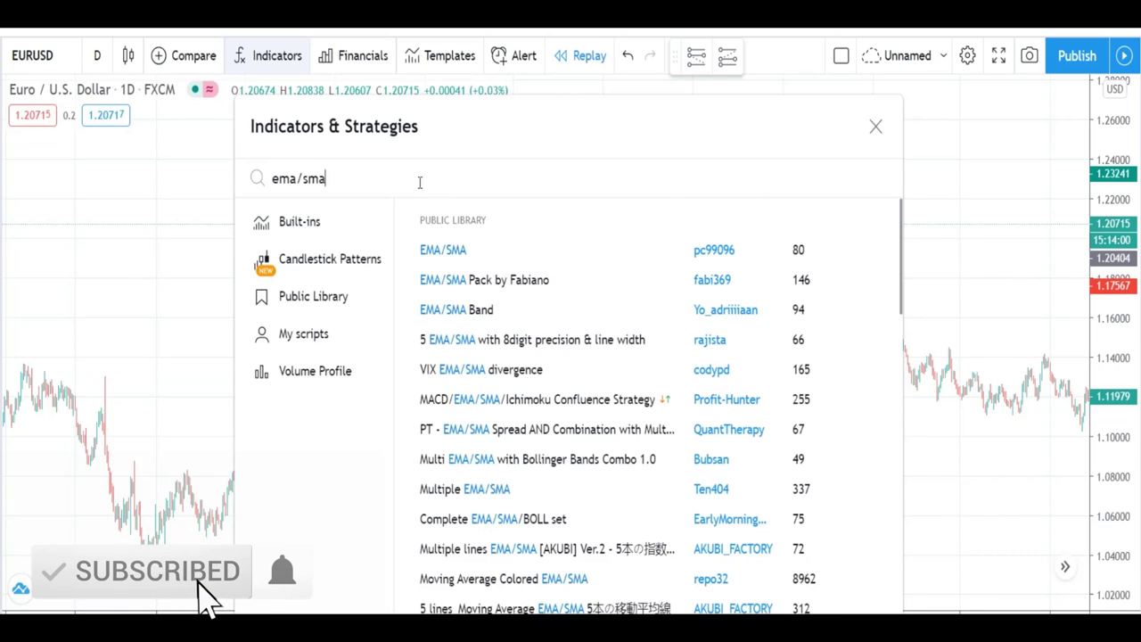
pyautogui.write(' ribbon')
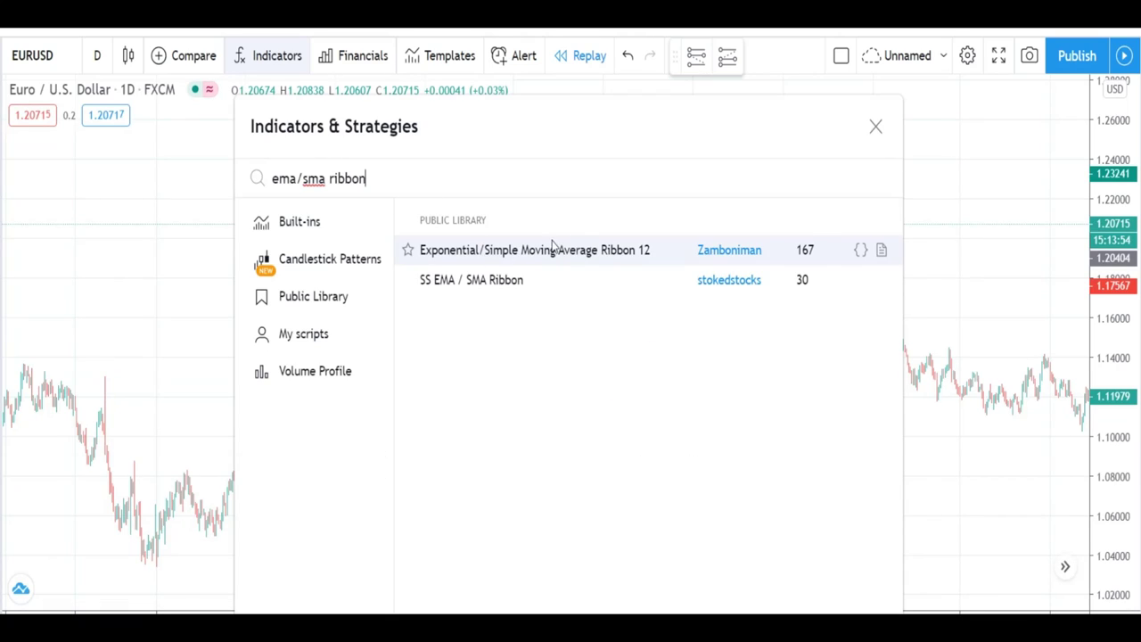
pyautogui.click(627, 249)
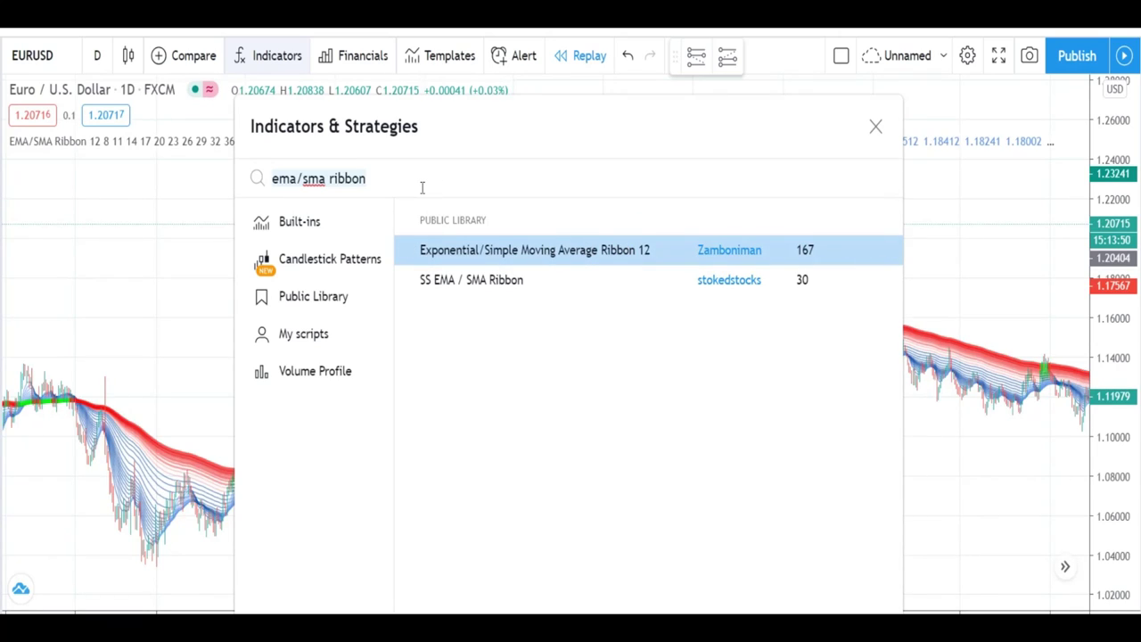
# Step: Search the indicators for "money miner" and add Money Miner - Trailing Profit/Stoploss - Buy/Sell to the chart
pyautogui.hotkey('ctrl', 'a')
pyautogui.press('BackSpace')
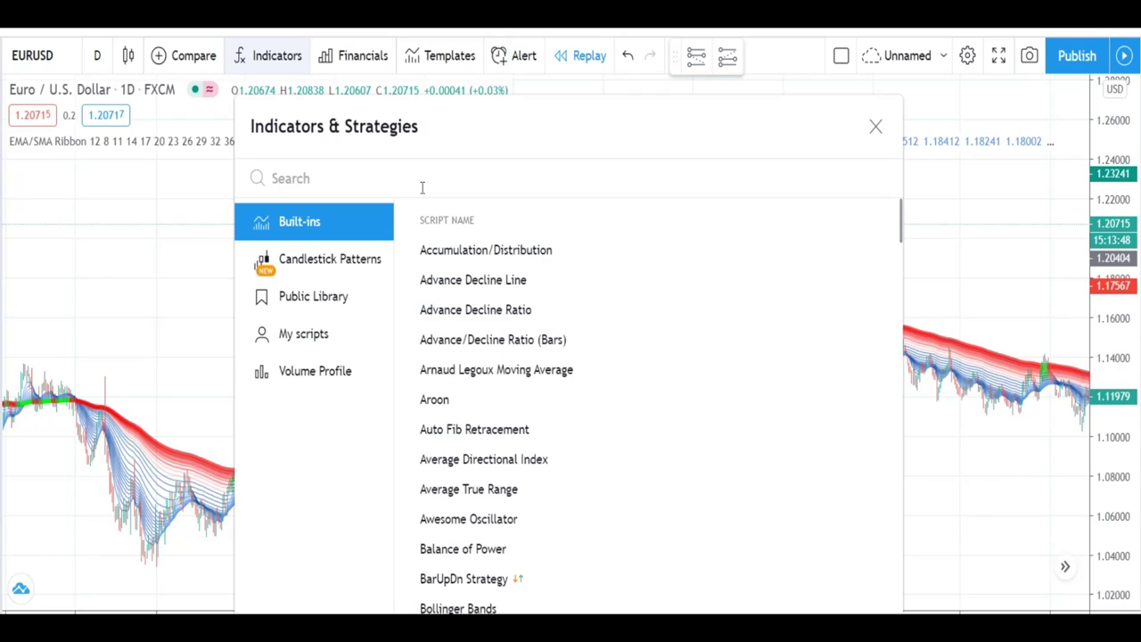
pyautogui.write('money ')
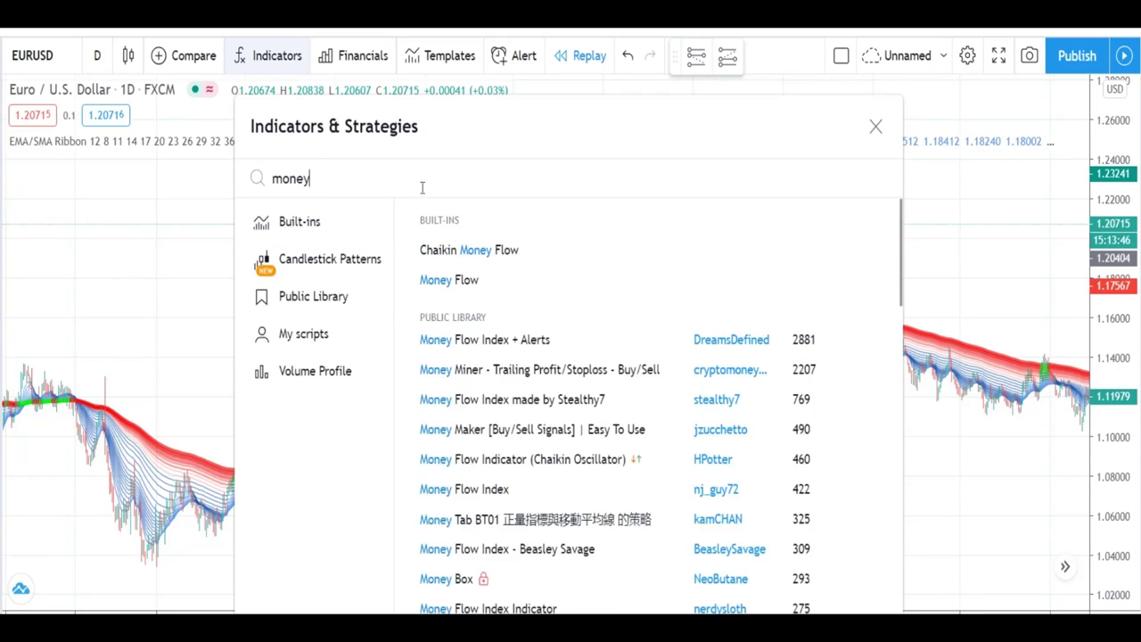
pyautogui.write('min')
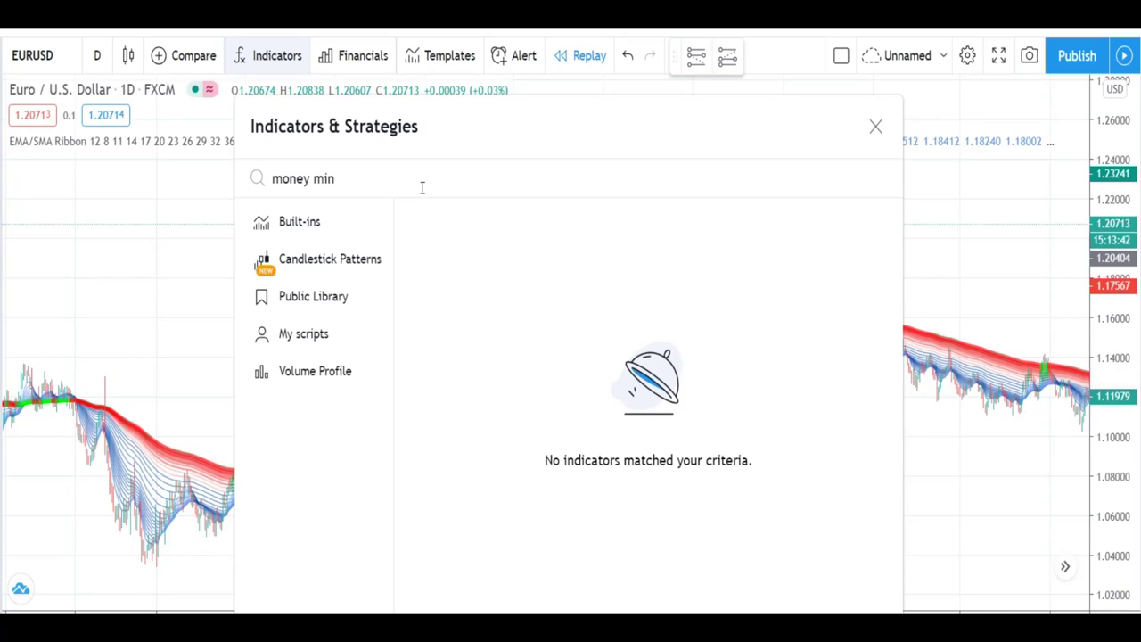
pyautogui.write('er')
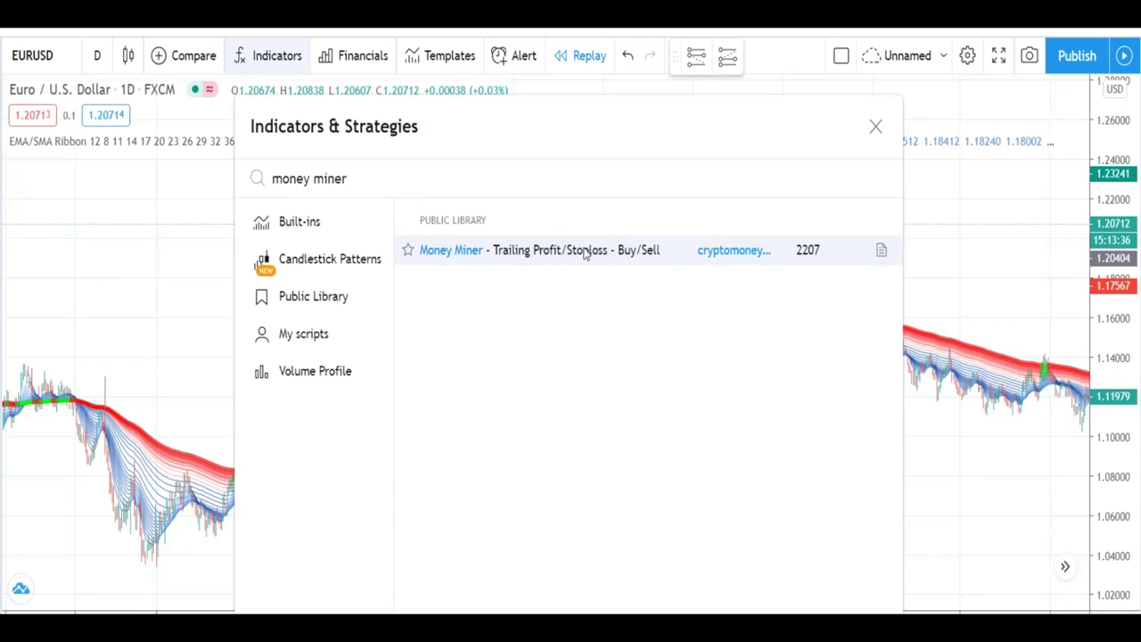
pyautogui.click(547, 252)
pyautogui.click(875, 126)
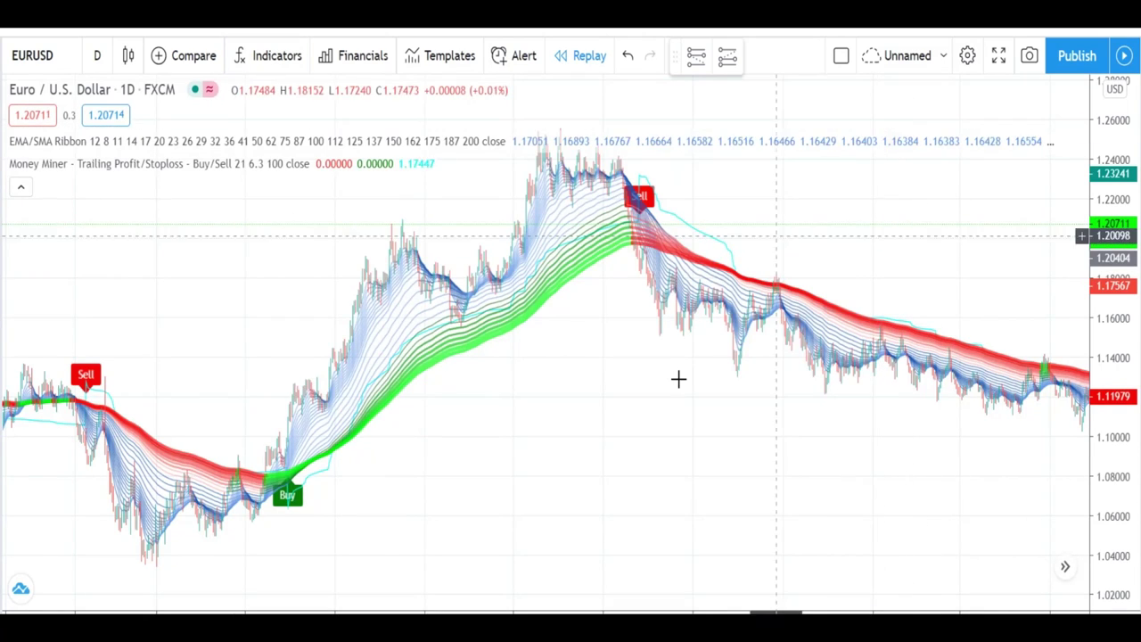
pyautogui.moveTo(569, 442); pyautogui.dragTo(488, 432)
pyautogui.moveTo(813, 426); pyautogui.dragTo(461, 447)
pyautogui.moveTo(933, 310)
pyautogui.mouseDown()
pyautogui.moveTo(686, 324)
pyautogui.moveTo(1011, 321)
pyautogui.moveTo(1009, 309)
pyautogui.mouseUp()
pyautogui.moveTo(726, 201); pyautogui.dragTo(969, 203)
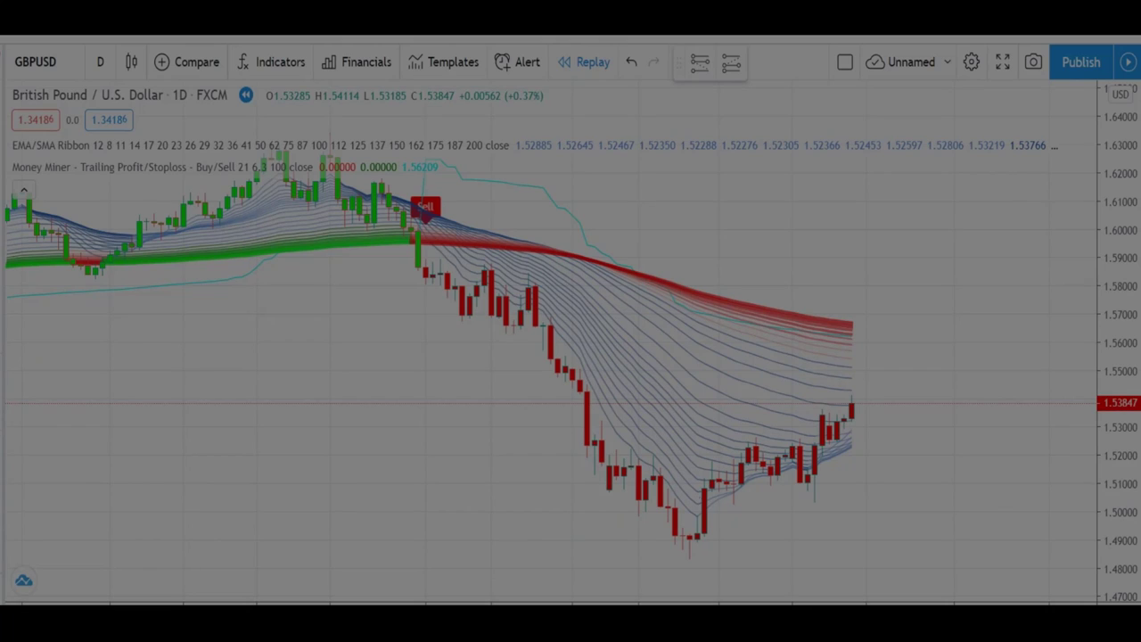
# Step: Capture the area around the GBPUSD sell signal, box the signal in red, and point arrows at the Sell label and ribbon
pyautogui.moveTo(288, 118); pyautogui.dragTo(678, 510)
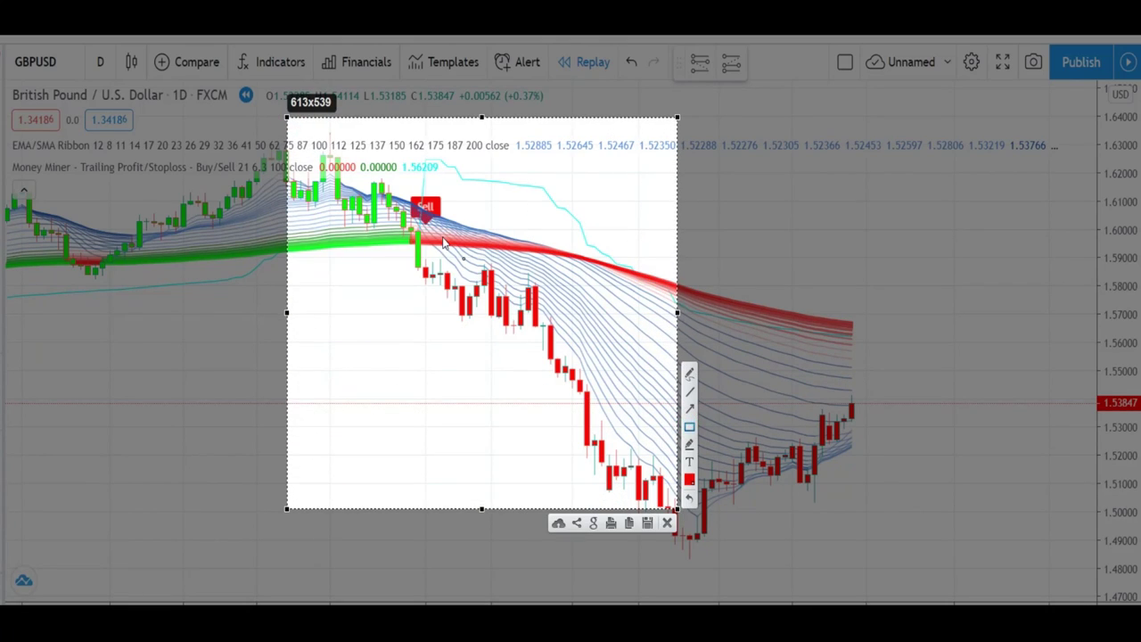
pyautogui.moveTo(384, 165)
pyautogui.mouseDown()
pyautogui.moveTo(485, 288)
pyautogui.moveTo(454, 313)
pyautogui.moveTo(464, 310)
pyautogui.mouseUp()
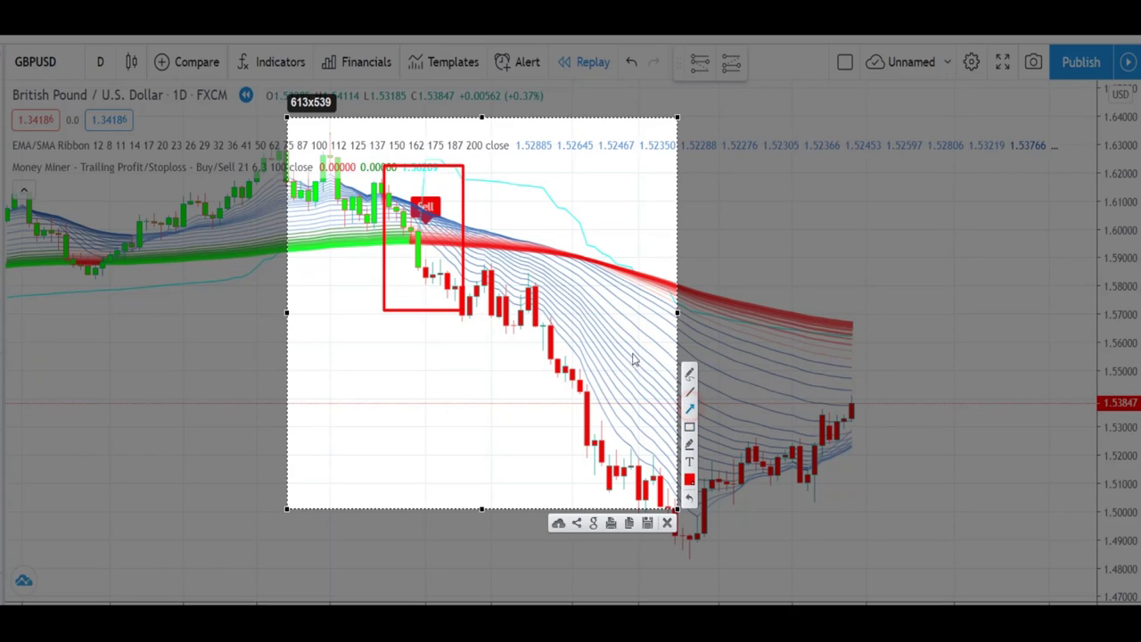
pyautogui.moveTo(574, 187); pyautogui.dragTo(509, 201)
pyautogui.moveTo(438, 207); pyautogui.dragTo(438, 204)
pyautogui.moveTo(615, 200); pyautogui.dragTo(595, 216)
pyautogui.moveTo(546, 250); pyautogui.dragTo(546, 244)
pyautogui.moveTo(552, 193); pyautogui.dragTo(552, 194)
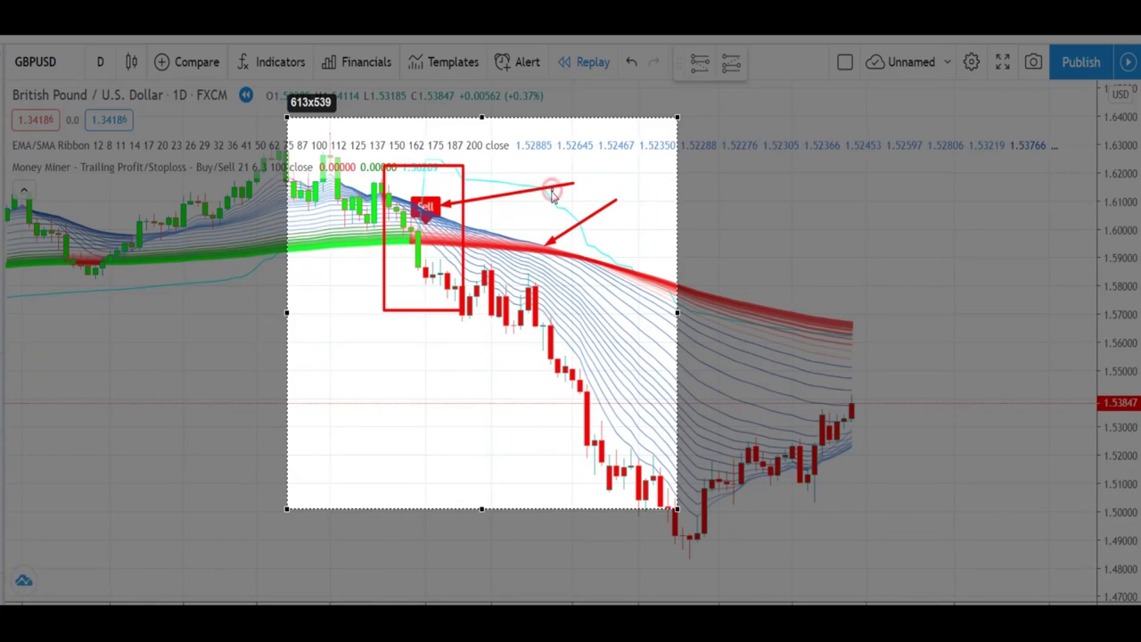
# Step: Box the pullback candles below the ribbon, mark the falling move with a downward arrow, and discard the capture
pyautogui.moveTo(524, 233); pyautogui.dragTo(528, 306)
pyautogui.moveTo(537, 353)
pyautogui.mouseDown()
pyautogui.moveTo(561, 433)
pyautogui.moveTo(669, 501)
pyautogui.mouseUp()
pyautogui.click(695, 408)
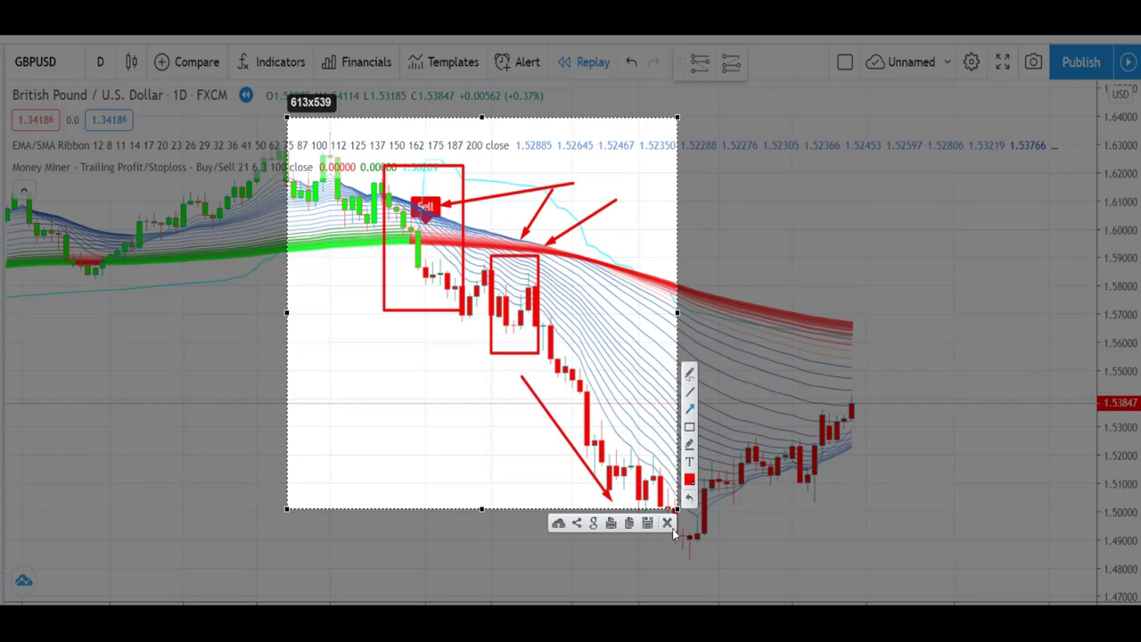
pyautogui.click(667, 524)
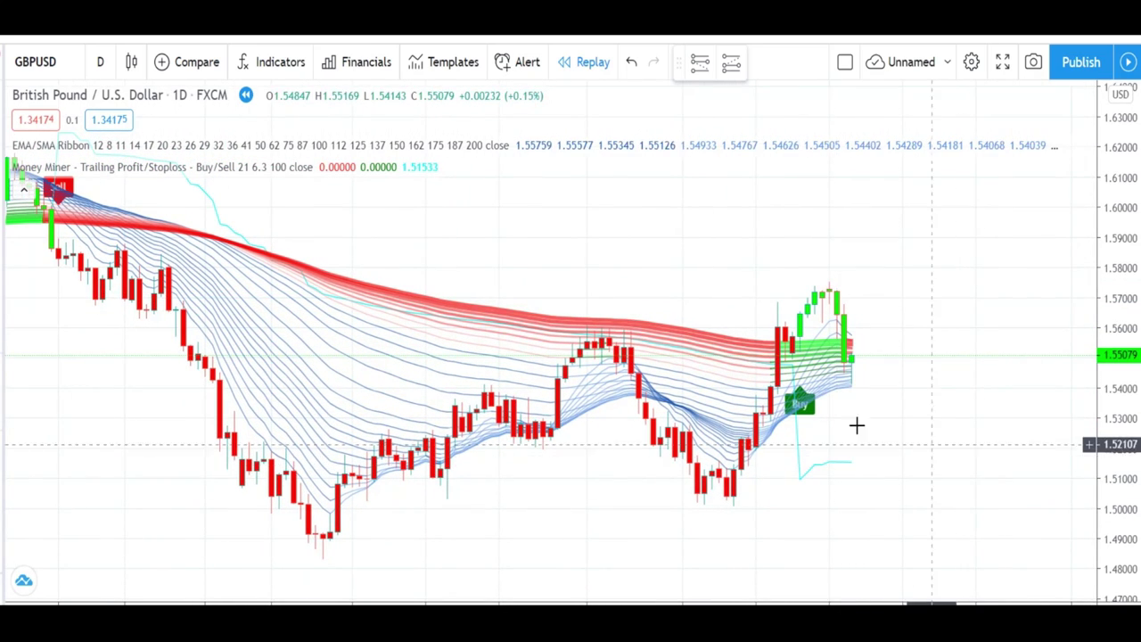
# Step: Place a short position at 1.60182 with target 1.49335, stretch it from the sell signal to the buy signal, and delete it
pyautogui.moveTo(928, 436); pyautogui.dragTo(998, 446)
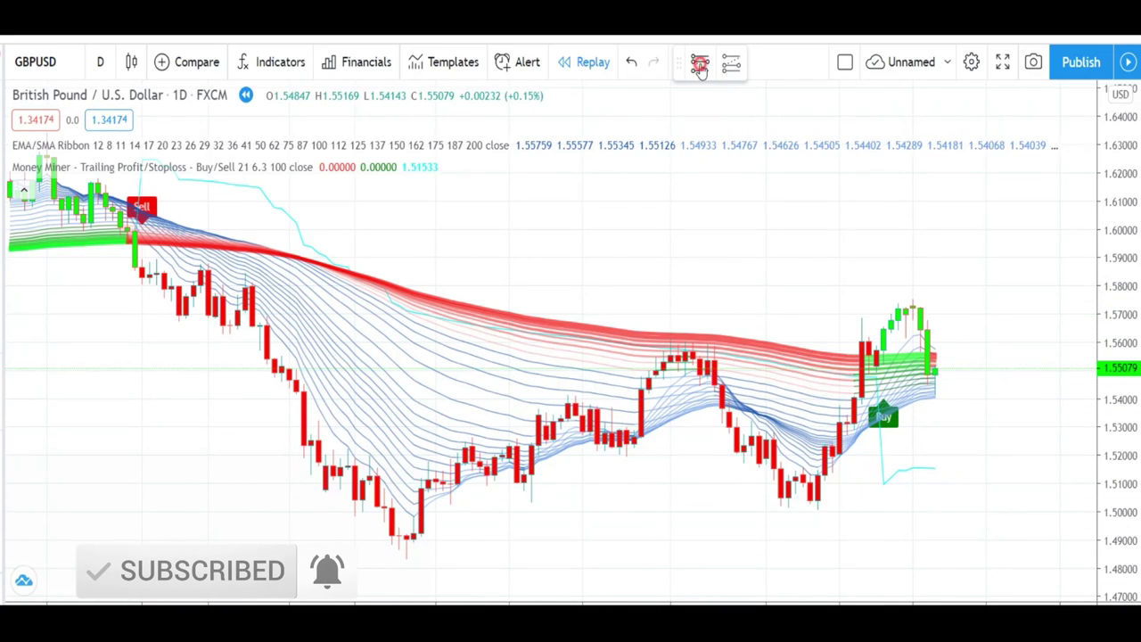
pyautogui.click(129, 224)
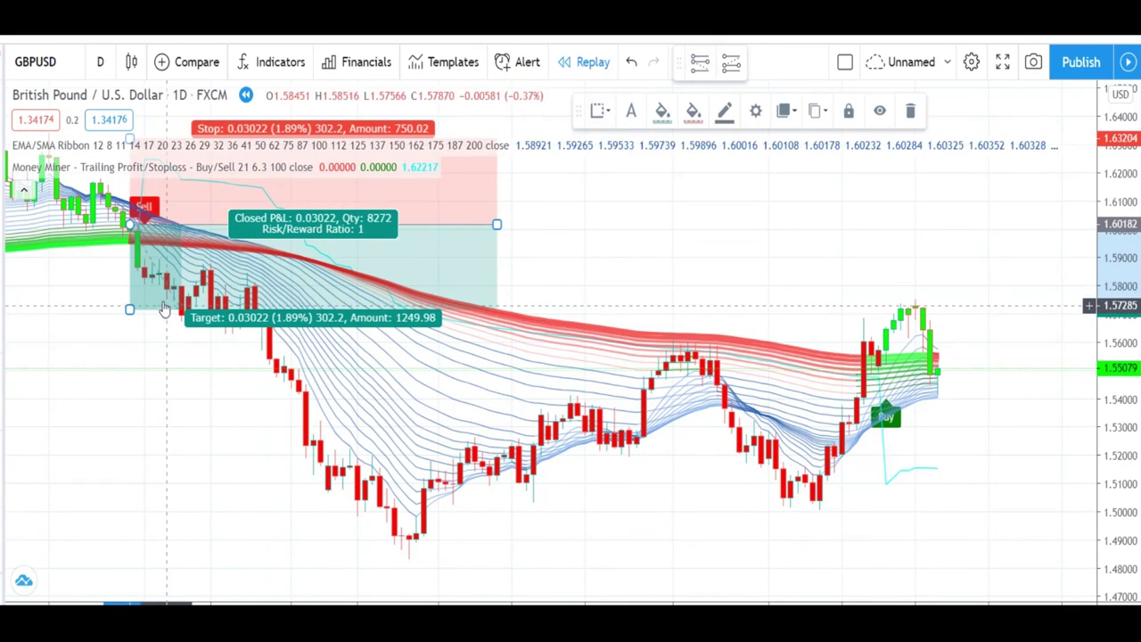
pyautogui.moveTo(129, 310); pyautogui.dragTo(129, 531)
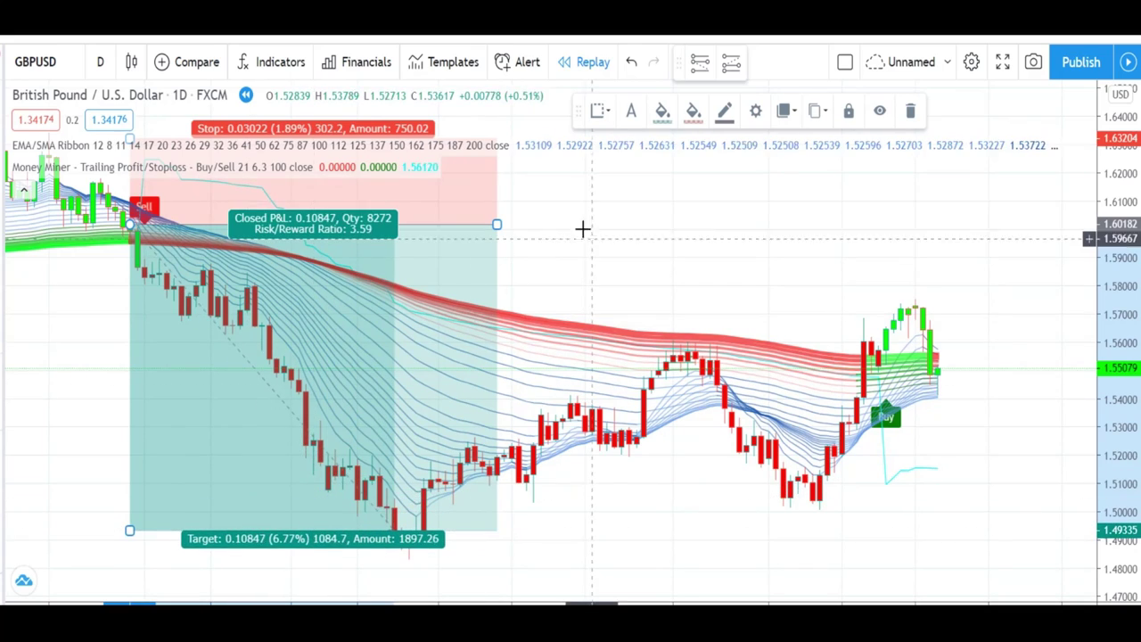
pyautogui.moveTo(496, 224); pyautogui.dragTo(651, 261)
pyautogui.moveTo(737, 274); pyautogui.dragTo(871, 298)
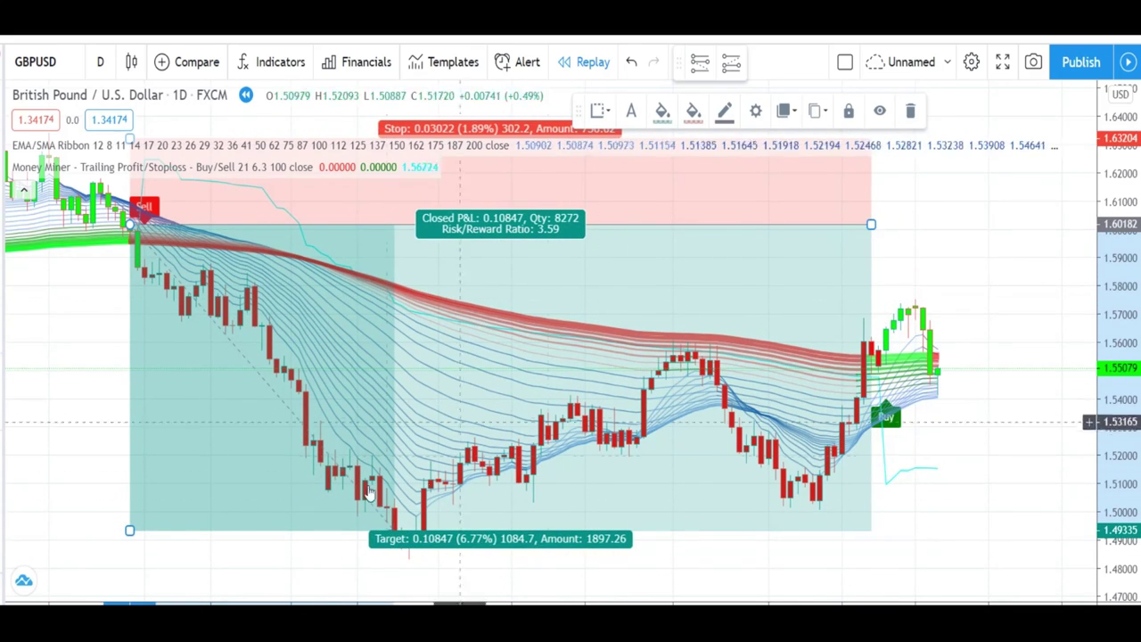
pyautogui.click(908, 113)
# Step: Capture the area around the GBPUSD buy signal and draw a red box around the signal and its candles
pyautogui.moveTo(966, 255); pyautogui.dragTo(816, 316)
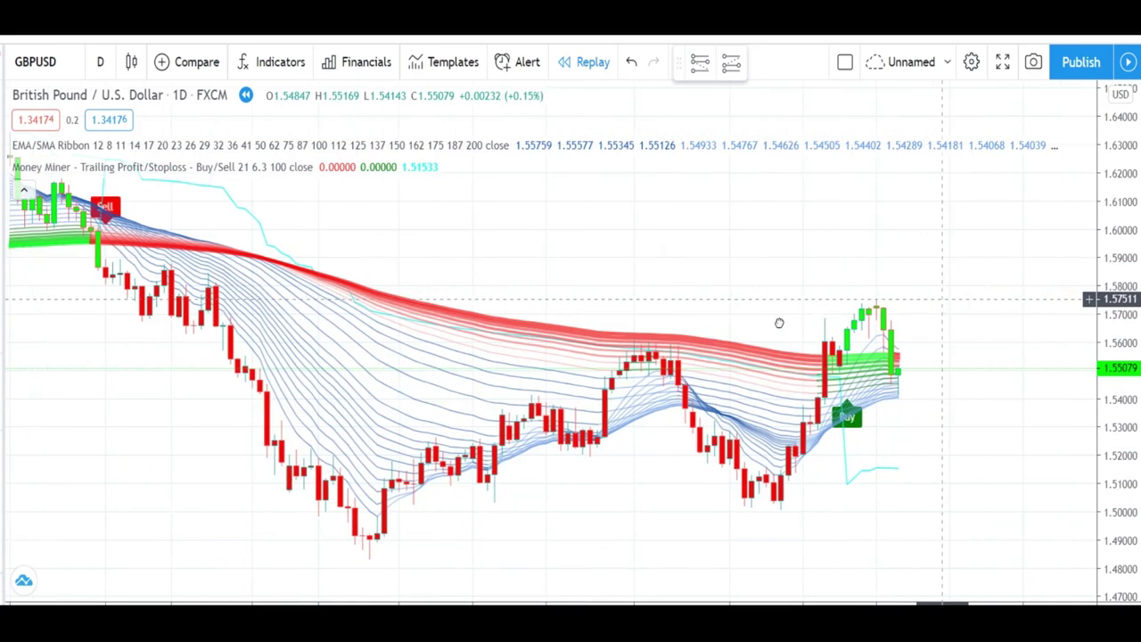
pyautogui.press('Print')
pyautogui.moveTo(671, 263); pyautogui.dragTo(881, 500)
pyautogui.moveTo(701, 317); pyautogui.dragTo(765, 430)
# Step: Point arrows at the boxed buy signal, ribbon and cyan trailing line, add an upward arrow, and discard the capture
pyautogui.click(898, 402)
pyautogui.moveTo(843, 460); pyautogui.dragTo(776, 419)
pyautogui.moveTo(832, 350); pyautogui.dragTo(785, 370)
pyautogui.moveTo(833, 484); pyautogui.dragTo(783, 468)
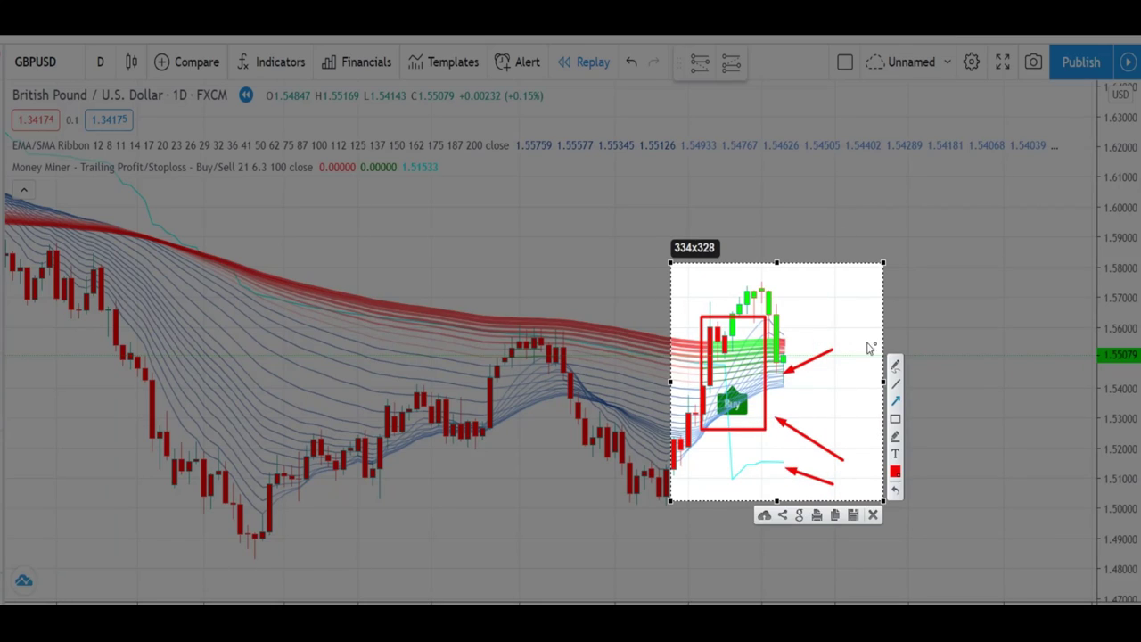
pyautogui.moveTo(800, 332); pyautogui.dragTo(870, 284)
pyautogui.click(873, 515)
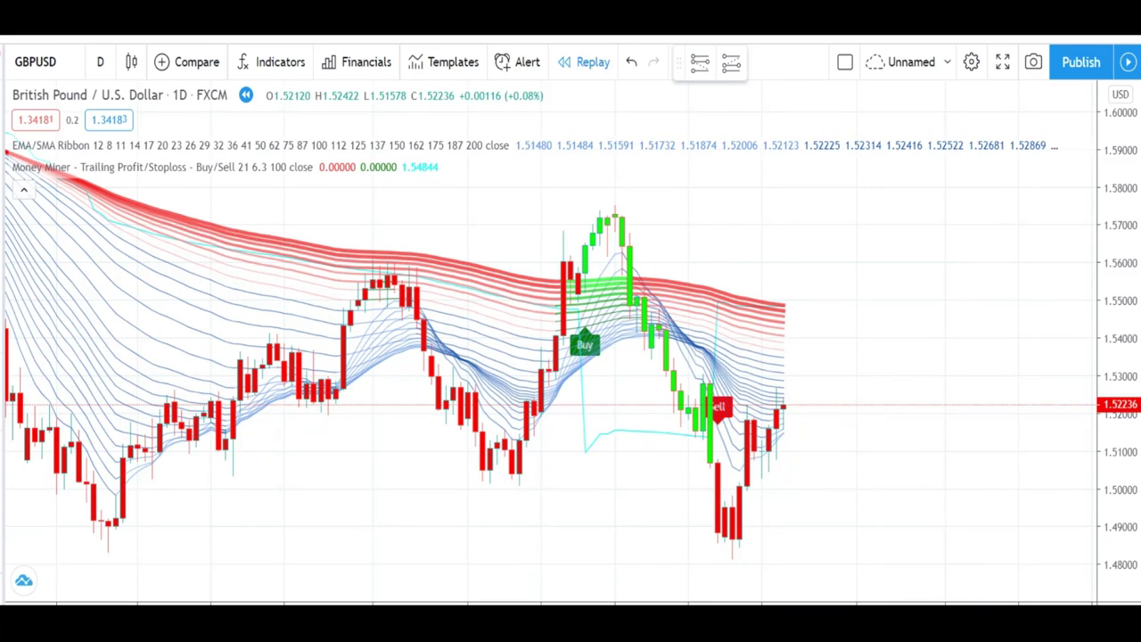
# Step: Capture the second sell signal, annotate it with a red box, two pointing arrows and a downward arrow, and discard the capture
pyautogui.press('Print')
pyautogui.moveTo(664, 367); pyautogui.dragTo(831, 579)
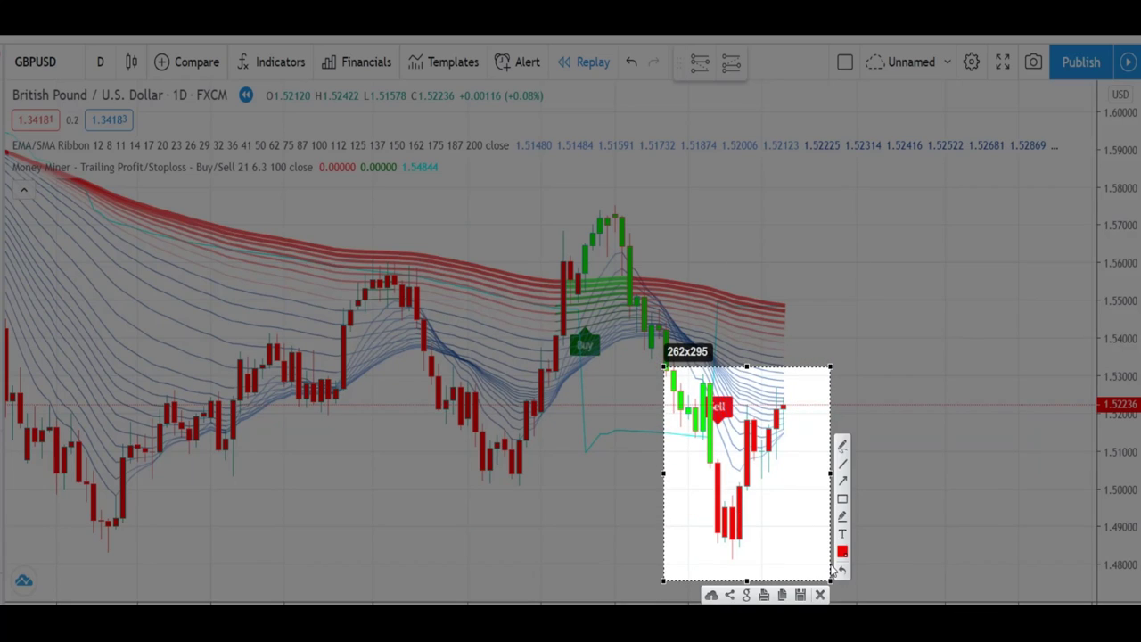
pyautogui.moveTo(690, 376); pyautogui.dragTo(756, 446)
pyautogui.click(843, 481)
pyautogui.moveTo(821, 405); pyautogui.dragTo(758, 406)
pyautogui.moveTo(820, 448); pyautogui.dragTo(768, 421)
pyautogui.moveTo(805, 499)
pyautogui.mouseDown()
pyautogui.moveTo(756, 455)
pyautogui.moveTo(825, 568)
pyautogui.mouseUp()
pyautogui.click(820, 594)
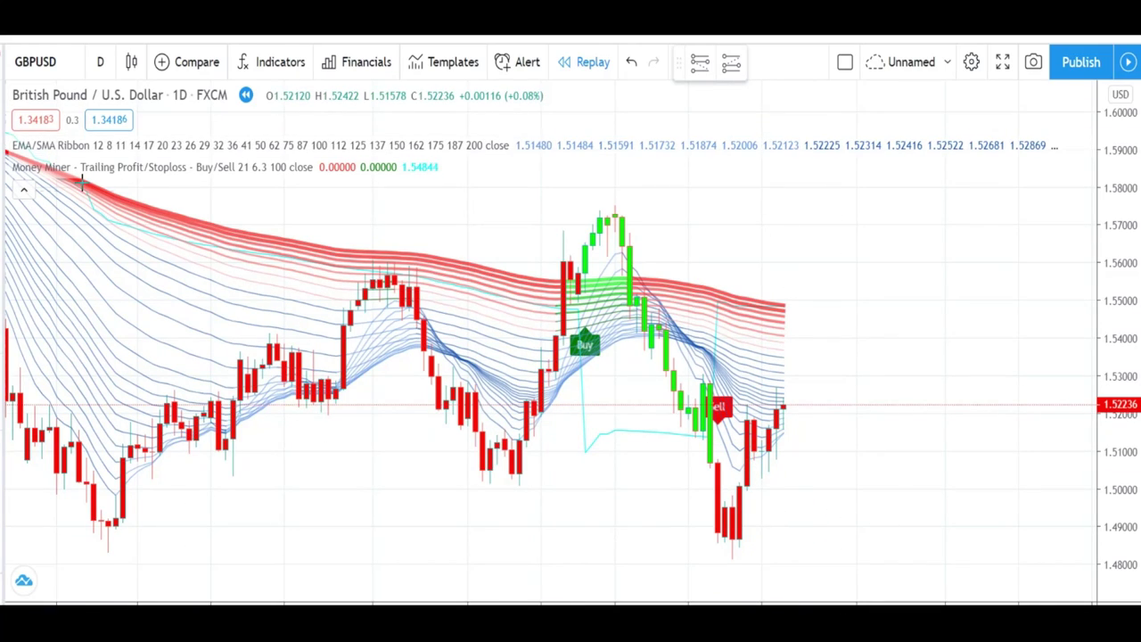
# Step: Place a short position at the second sell signal with entry 1.50753 and stop 1.54825
pyautogui.click(733, 65)
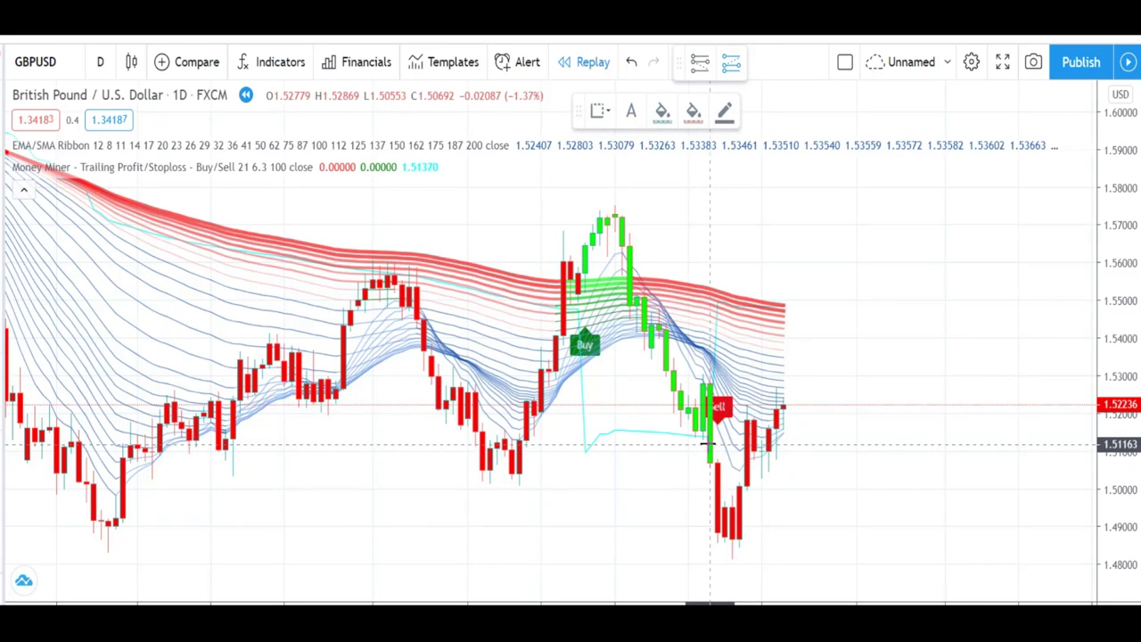
pyautogui.click(711, 461)
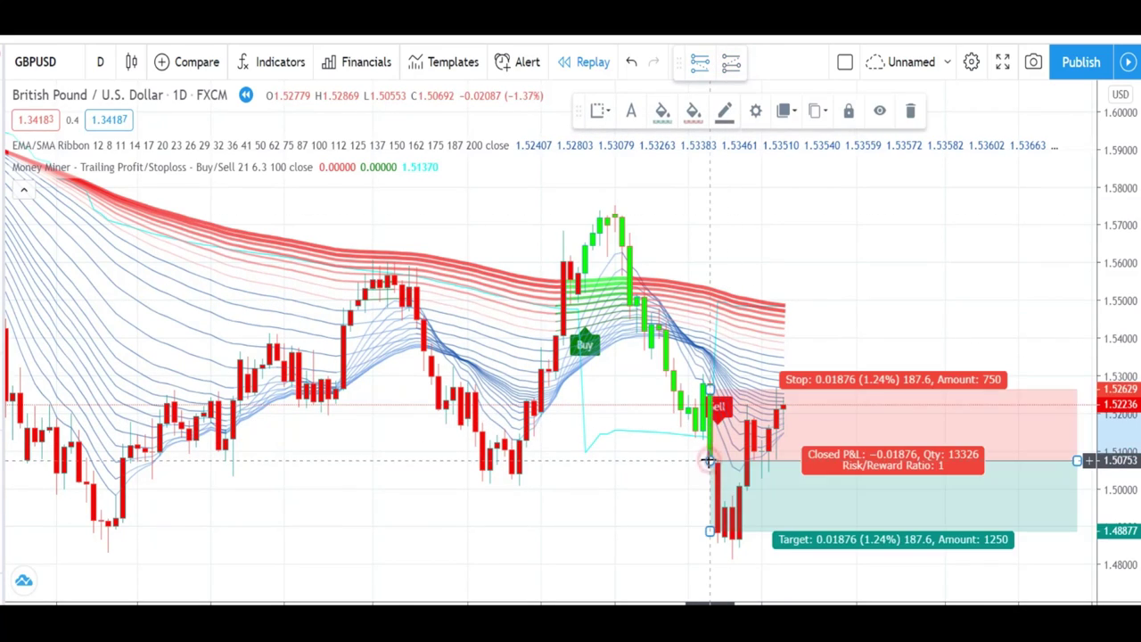
pyautogui.moveTo(711, 389); pyautogui.dragTo(709, 306)
# Step: Extend the short position's target to 1.46894 and shorten its width to end just past where price crosses the stop
pyautogui.scroll(-3, 719, 398)
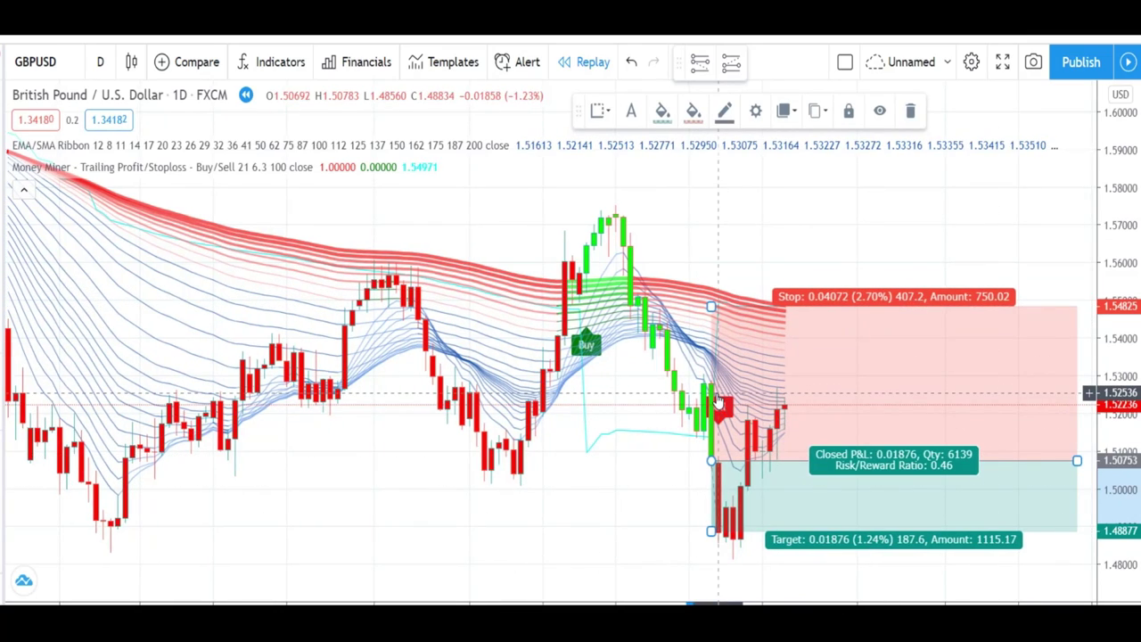
pyautogui.scroll(2, 718, 401)
pyautogui.moveTo(718, 398); pyautogui.dragTo(662, 399)
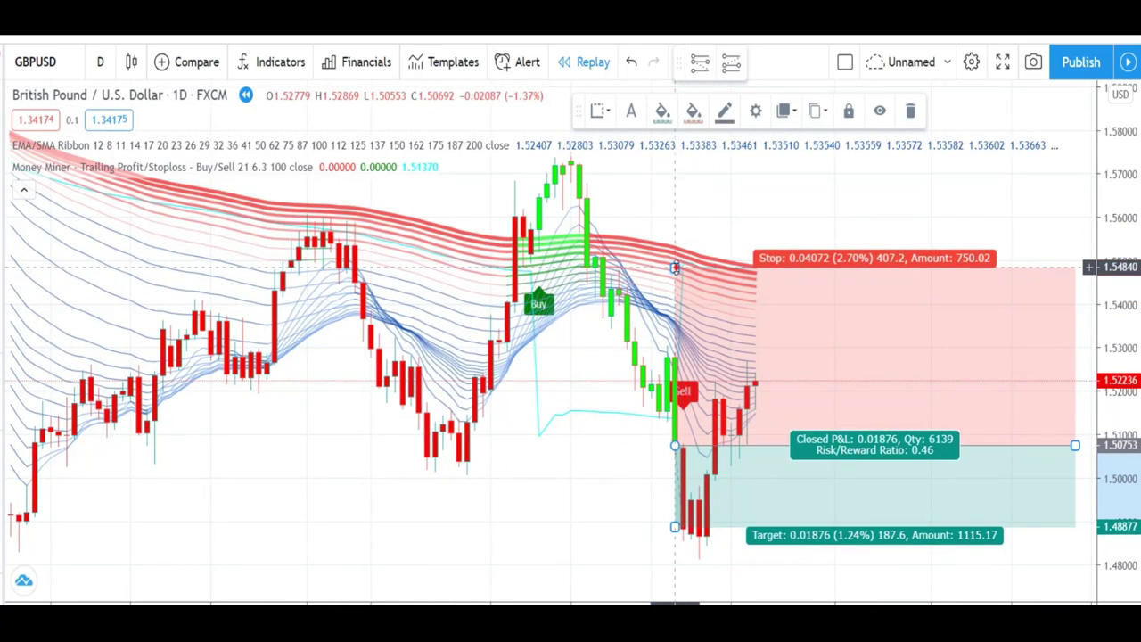
pyautogui.moveTo(678, 544); pyautogui.dragTo(678, 612)
pyautogui.scroll(-5, 581, 501)
pyautogui.scroll(4, 581, 501)
pyautogui.scroll(1, 582, 501)
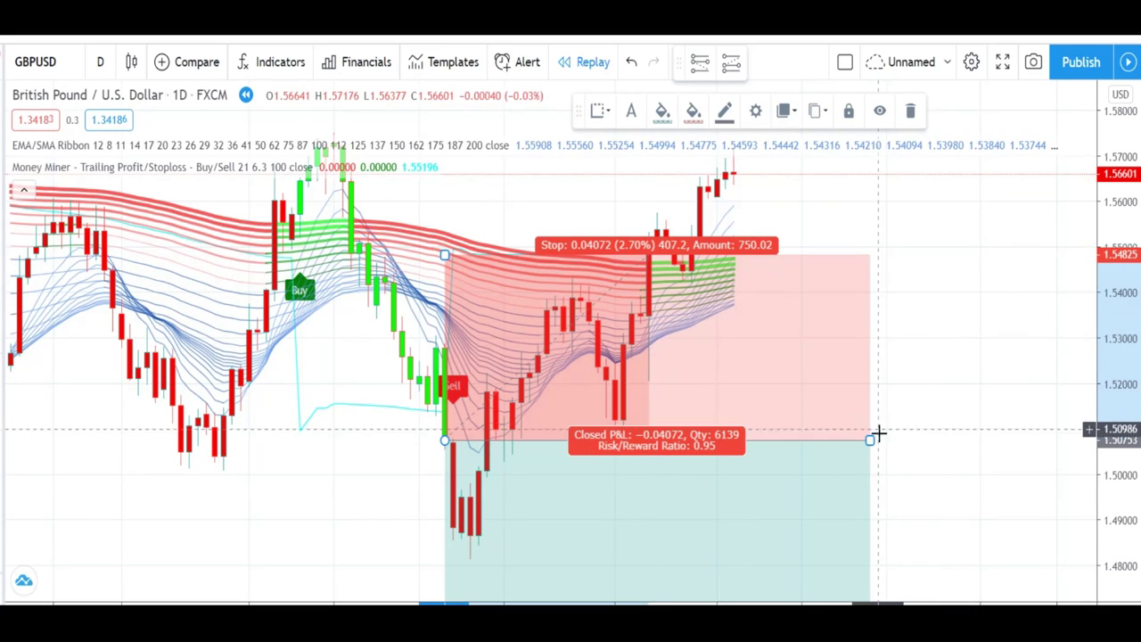
pyautogui.moveTo(872, 441); pyautogui.dragTo(693, 435)
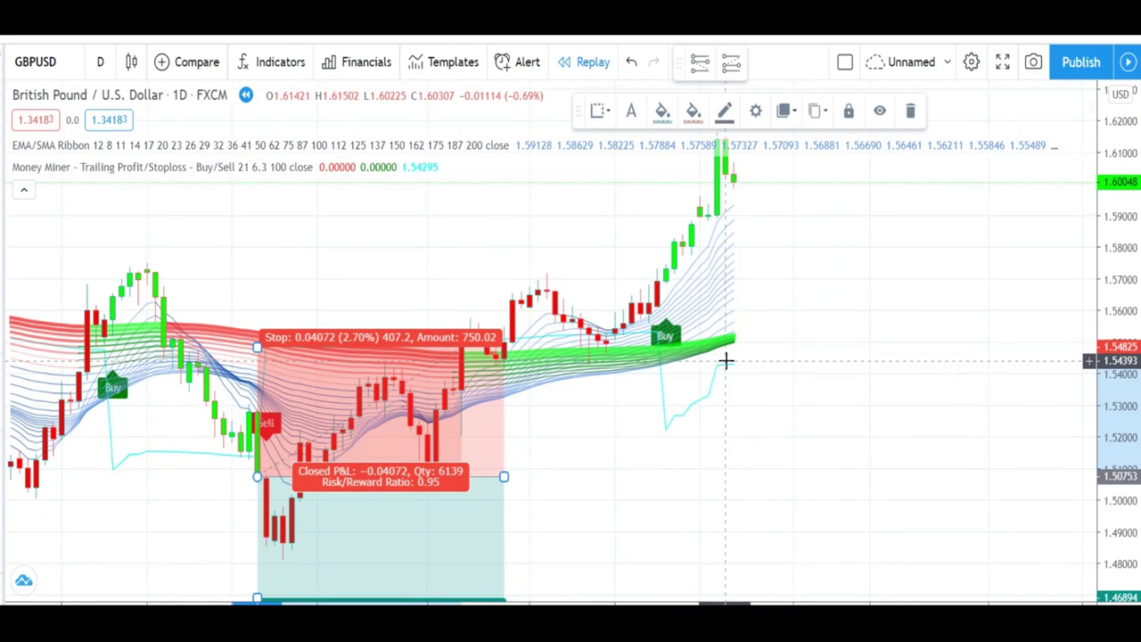
pyautogui.click(947, 179)
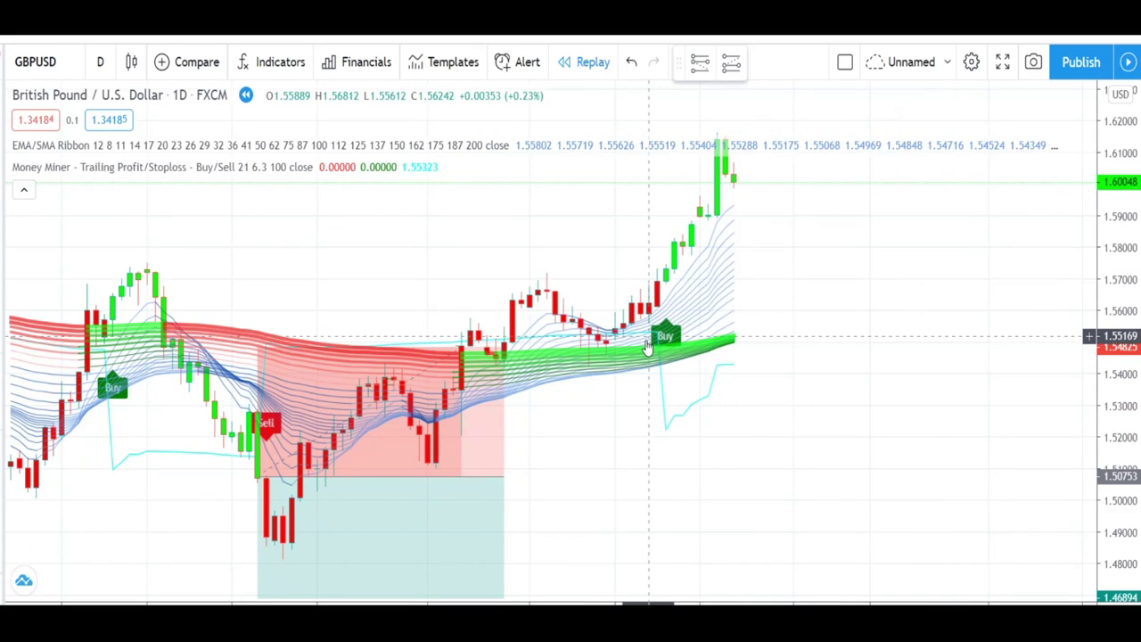
# Step: Place a long position at the latest buy signal with entry 1.56635 and stop 1.53329
pyautogui.click(730, 64)
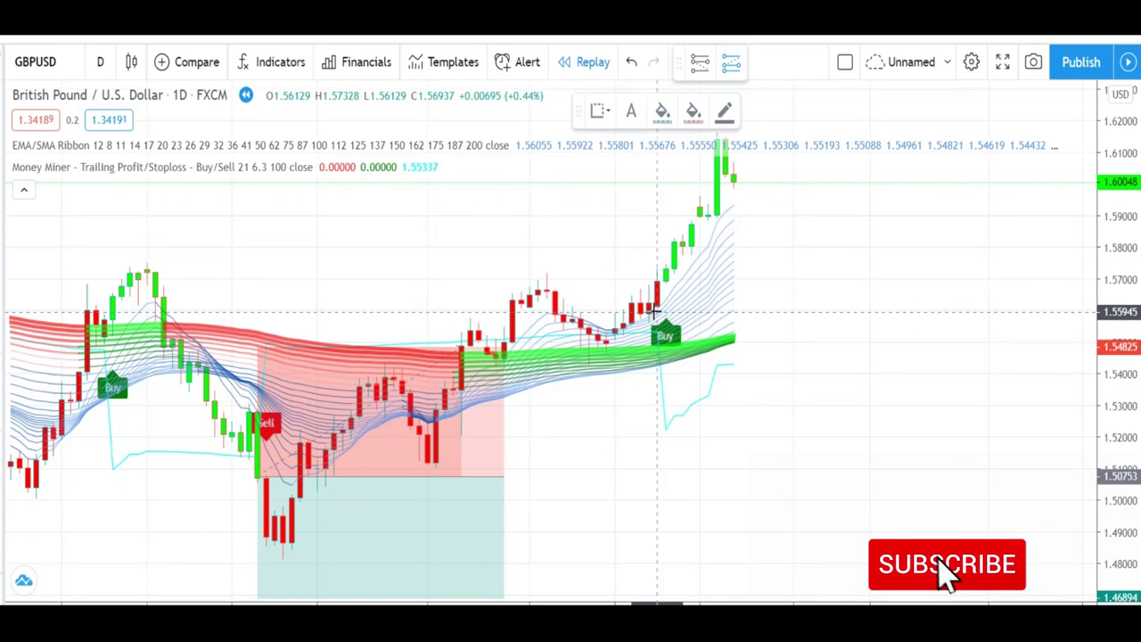
pyautogui.click(666, 290)
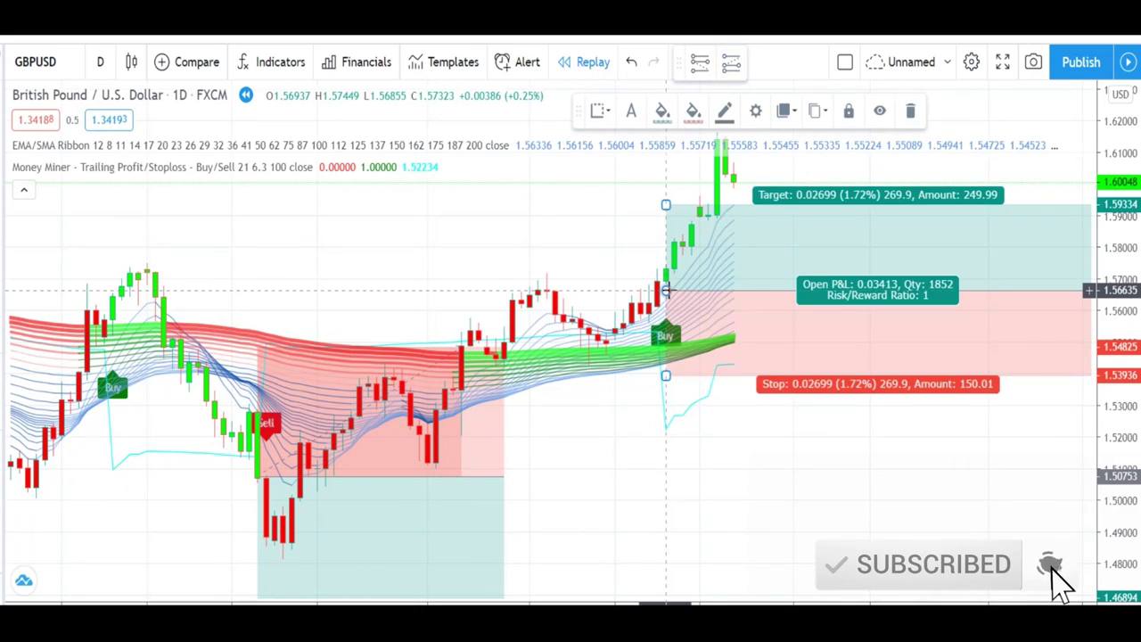
pyautogui.moveTo(665, 377)
pyautogui.mouseDown()
pyautogui.moveTo(662, 426)
pyautogui.moveTo(664, 394)
pyautogui.mouseUp()
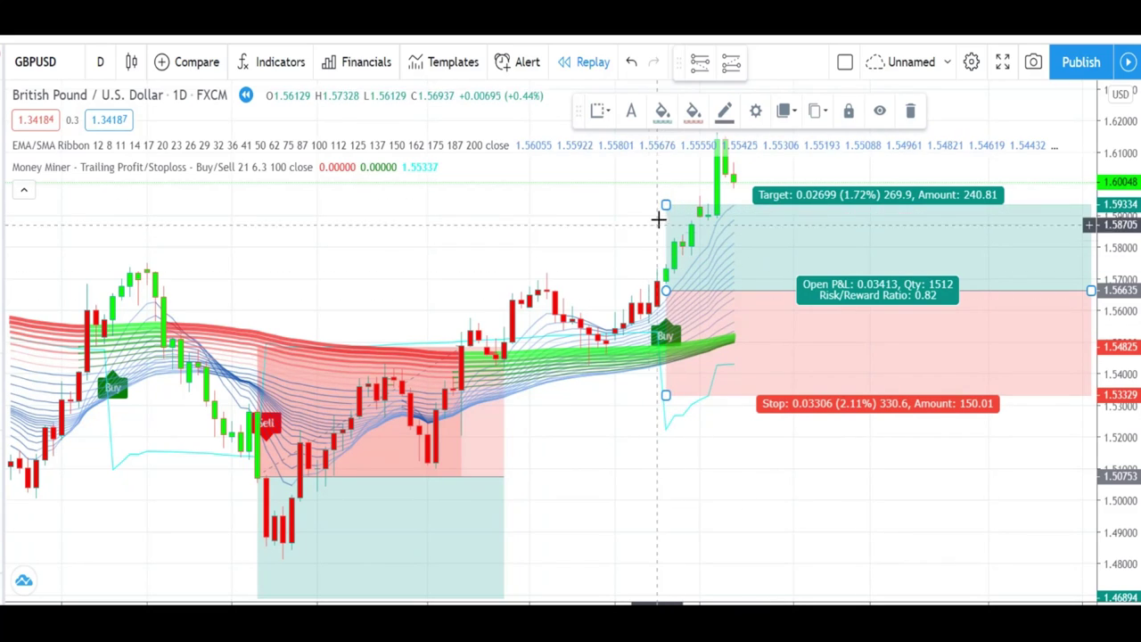
# Step: Raise the long position's target to 1.59625
pyautogui.moveTo(665, 206)
pyautogui.mouseDown()
pyautogui.moveTo(671, 136)
pyautogui.moveTo(667, 196)
pyautogui.mouseUp()
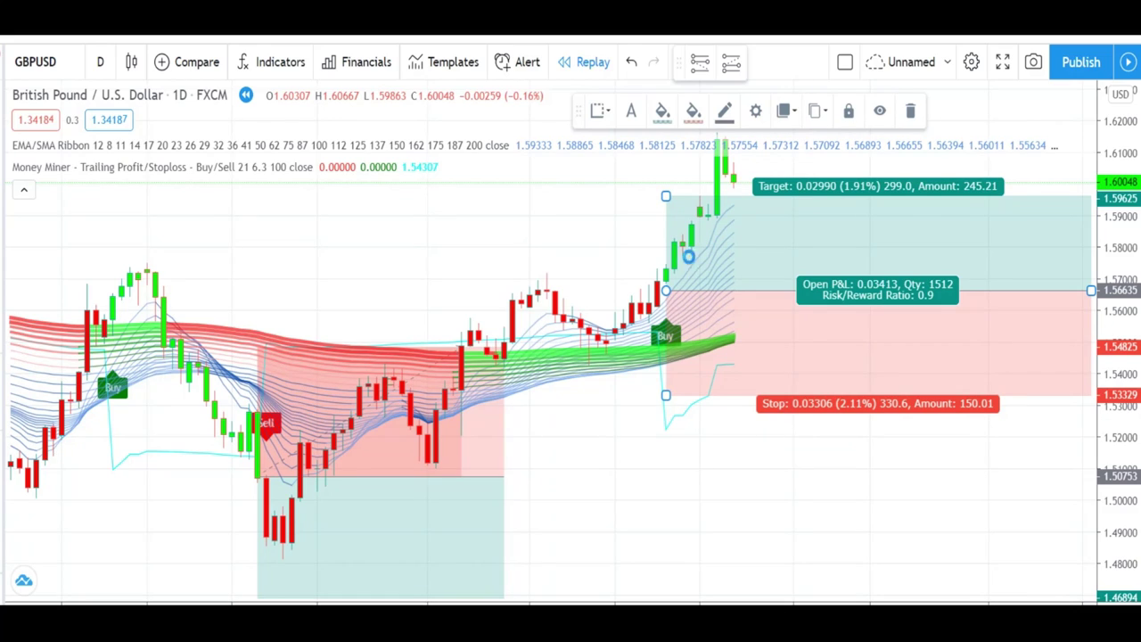
# Step: Capture the area around the latest buy signal, annotate it with a red box and two pointing arrows, and discard the capture
pyautogui.press('Print')
pyautogui.moveTo(604, 197); pyautogui.dragTo(790, 442)
pyautogui.moveTo(626, 256); pyautogui.dragTo(694, 366)
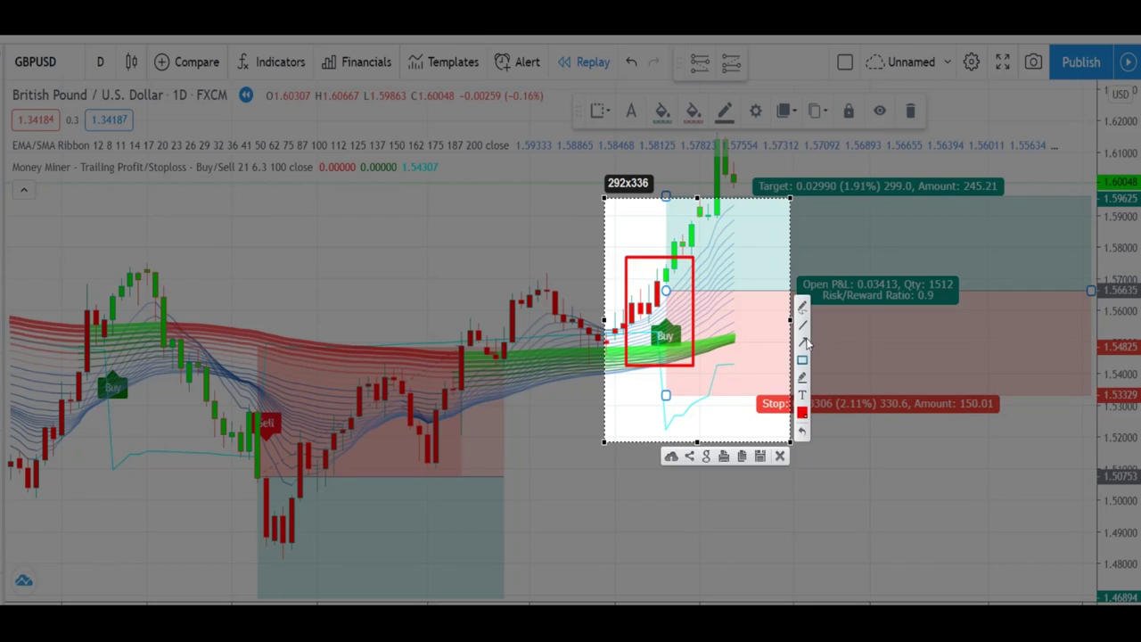
pyautogui.moveTo(774, 249); pyautogui.dragTo(704, 283)
pyautogui.moveTo(778, 298); pyautogui.dragTo(749, 326)
pyautogui.click(780, 456)
# Step: Capture the chart around the open long trade, annotate it with two arrows and three red boxes, discard the capture, and deselect the position
pyautogui.press('Print')
pyautogui.moveTo(503, 133); pyautogui.dragTo(850, 511)
pyautogui.moveTo(821, 345); pyautogui.dragTo(756, 337)
pyautogui.moveTo(792, 361); pyautogui.dragTo(754, 352)
pyautogui.click(862, 429)
pyautogui.moveTo(704, 319); pyautogui.dragTo(740, 358)
pyautogui.moveTo(641, 297); pyautogui.dragTo(692, 364)
pyautogui.moveTo(642, 226); pyautogui.dragTo(695, 285)
pyautogui.click(839, 526)
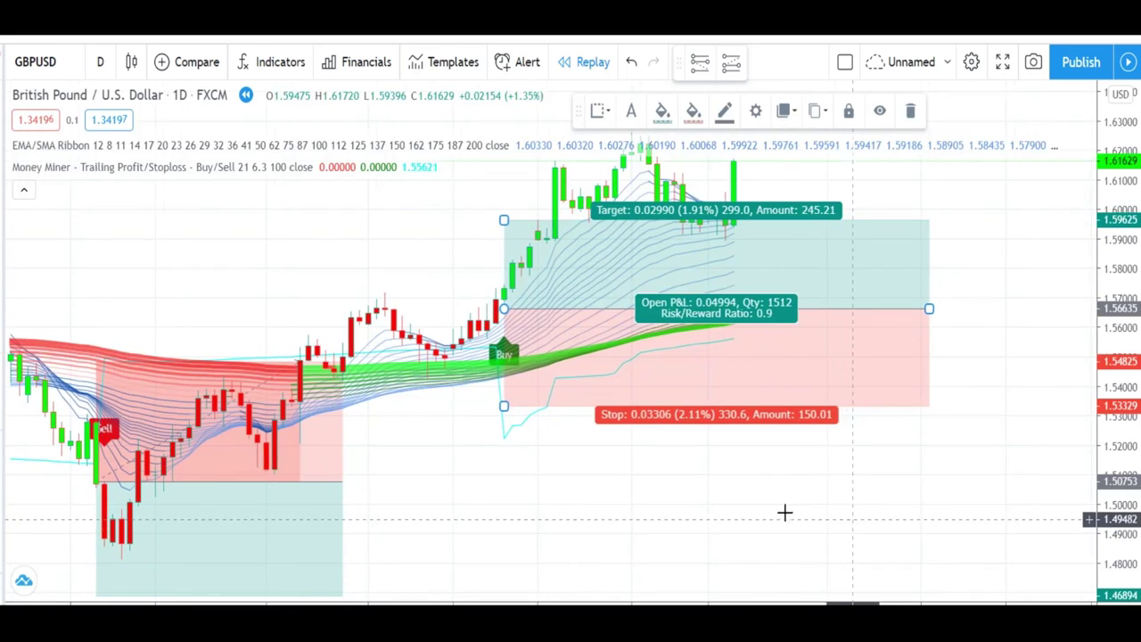
pyautogui.click(976, 406)
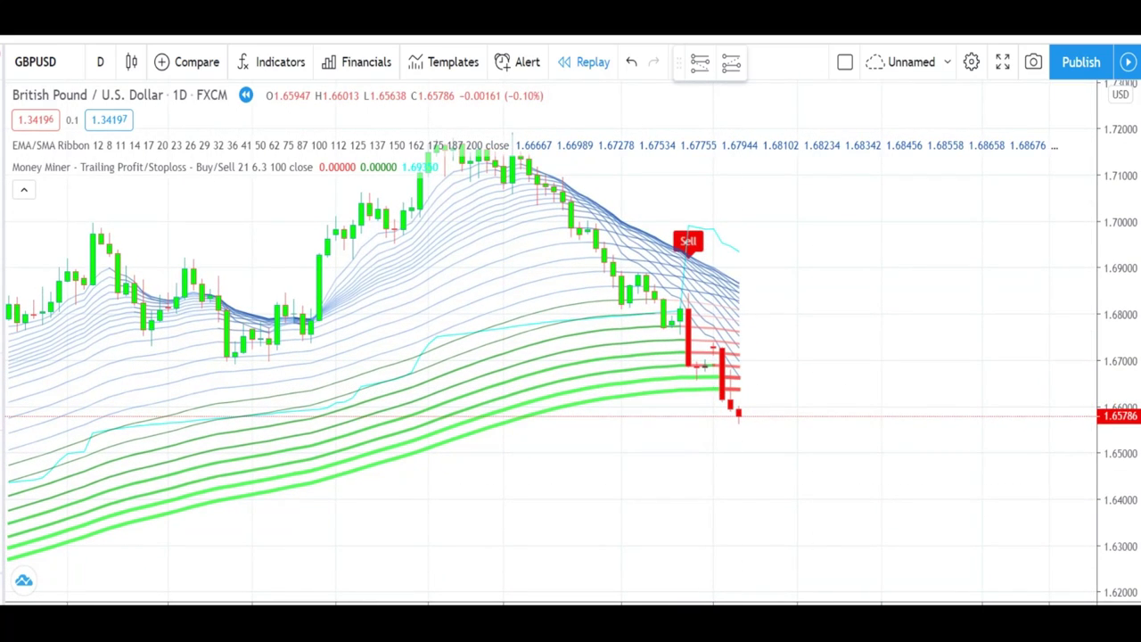
# Step: Capture the new sell signal, box the red candles and the Sell label, add three pointing arrows and a downward arrow, and discard the capture
pyautogui.press('Print')
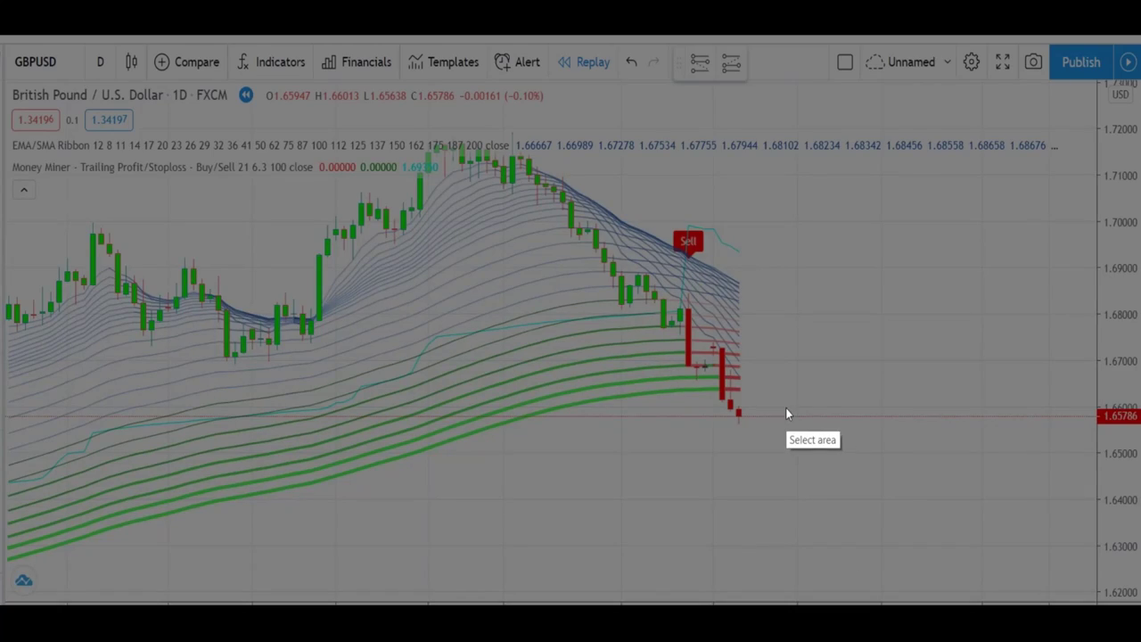
pyautogui.moveTo(591, 173); pyautogui.dragTo(860, 485)
pyautogui.click(872, 404)
pyautogui.moveTo(712, 309); pyautogui.dragTo(713, 313)
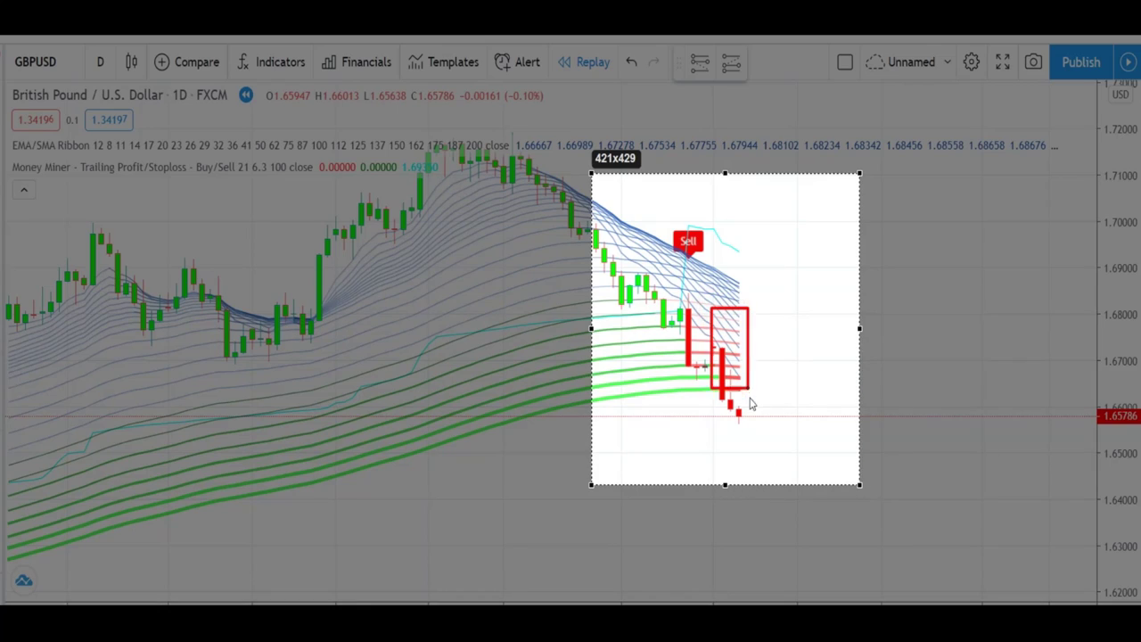
pyautogui.moveTo(759, 438); pyautogui.dragTo(759, 438)
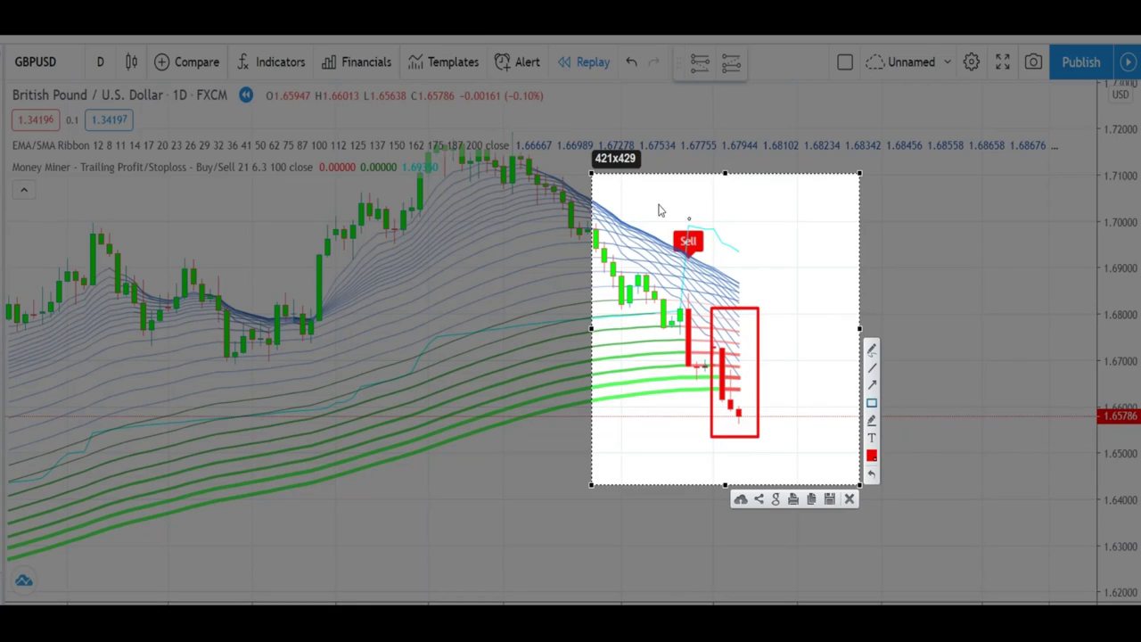
pyautogui.moveTo(648, 201); pyautogui.dragTo(648, 202)
pyautogui.moveTo(746, 279); pyautogui.dragTo(746, 279)
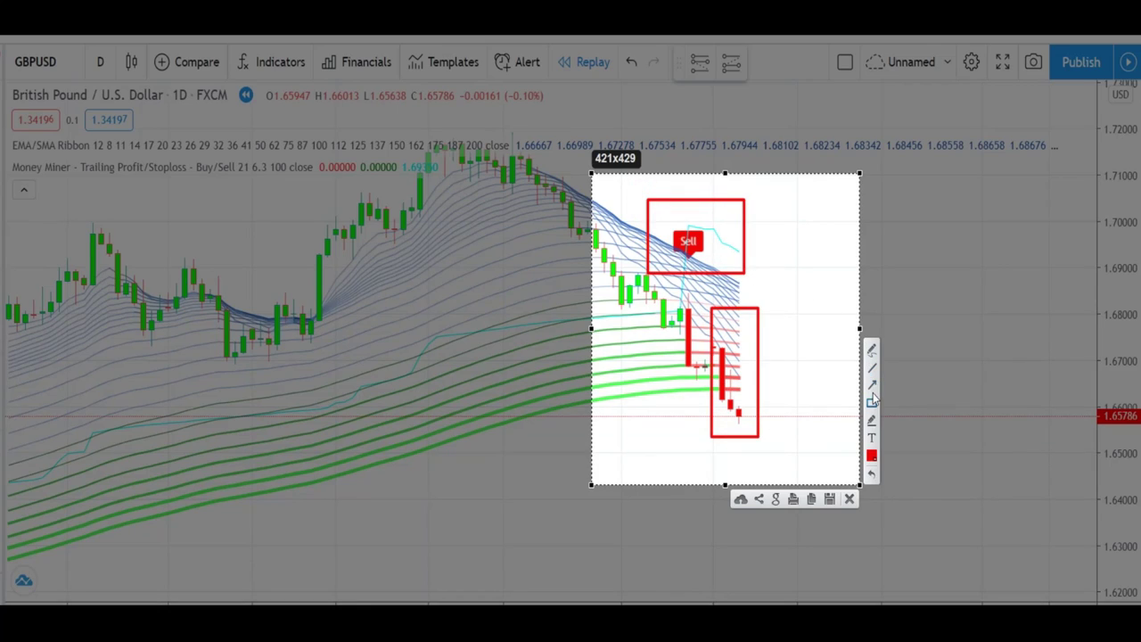
pyautogui.moveTo(838, 229); pyautogui.dragTo(775, 231)
pyautogui.moveTo(842, 291); pyautogui.dragTo(757, 347)
pyautogui.moveTo(846, 389); pyautogui.dragTo(769, 403)
pyautogui.moveTo(784, 422); pyautogui.dragTo(848, 483)
pyautogui.click(849, 499)
# Step: Extend the long position's width to the new sell signal and raise its target to 1.69966
pyautogui.scroll(-8, 650, 487)
pyautogui.moveTo(306, 429); pyautogui.dragTo(932, 429)
pyautogui.moveTo(155, 378); pyautogui.dragTo(150, 170)
pyautogui.scroll(-5, 630, 321)
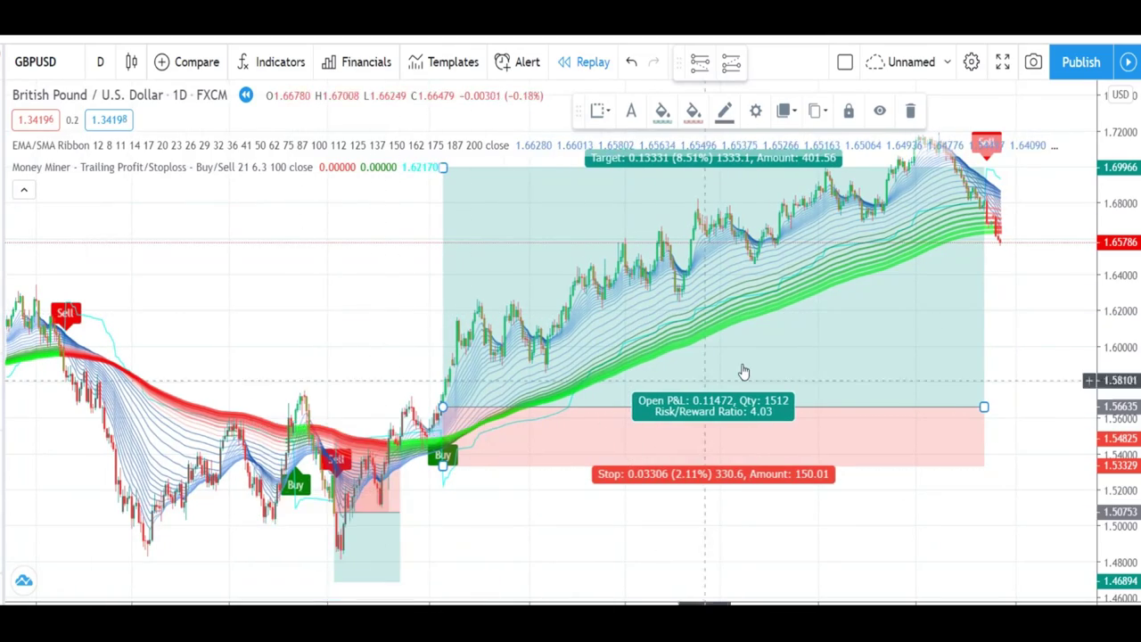
pyautogui.scroll(6, 744, 372)
pyautogui.scroll(-1, 774, 392)
pyautogui.click(700, 63)
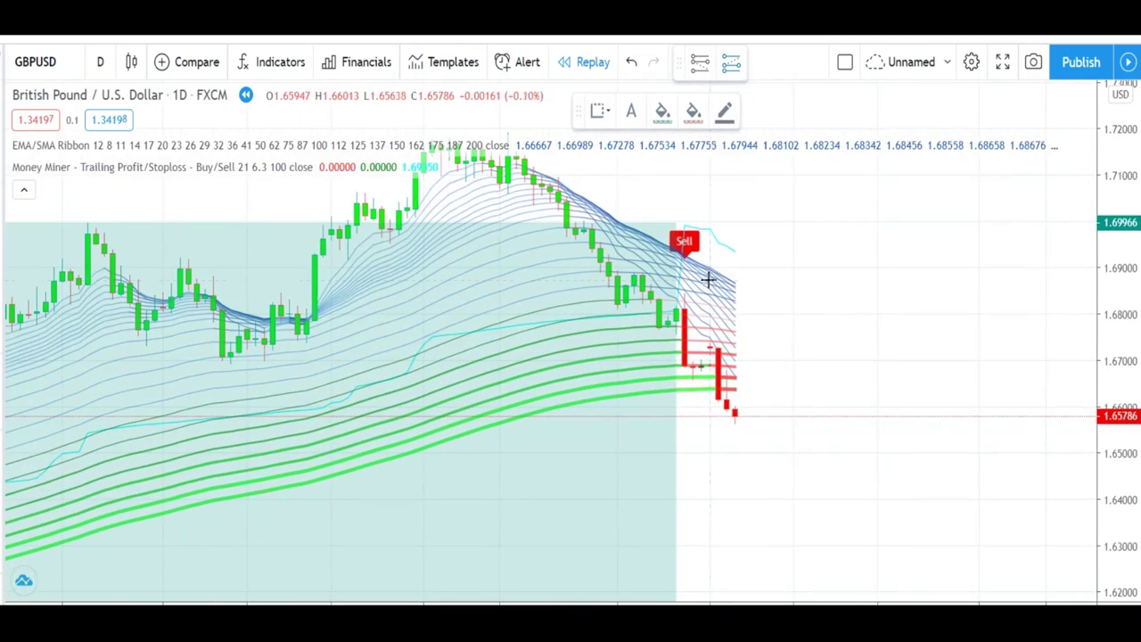
pyautogui.click(685, 304)
pyautogui.moveTo(687, 304); pyautogui.dragTo(701, 331)
pyautogui.moveTo(701, 362); pyautogui.dragTo(701, 412)
pyautogui.click(910, 111)
# Step: Place a short position just after the new sell signal with entry 1.66704 and stop 1.69823
pyautogui.click(696, 69)
pyautogui.click(719, 374)
pyautogui.moveTo(719, 316); pyautogui.dragTo(703, 230)
pyautogui.moveTo(881, 565); pyautogui.dragTo(758, 553)
pyautogui.scroll(-8, 770, 459)
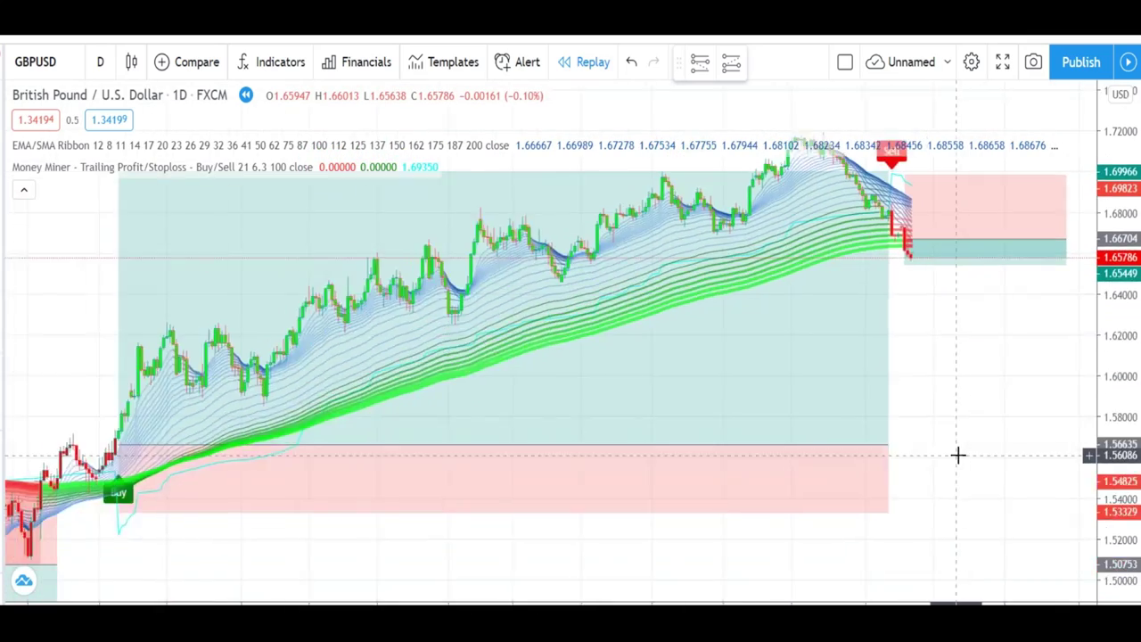
# Step: Extend the short position's width to just before the next buy signal and set its target to 1.51460
pyautogui.scroll(10, 958, 455)
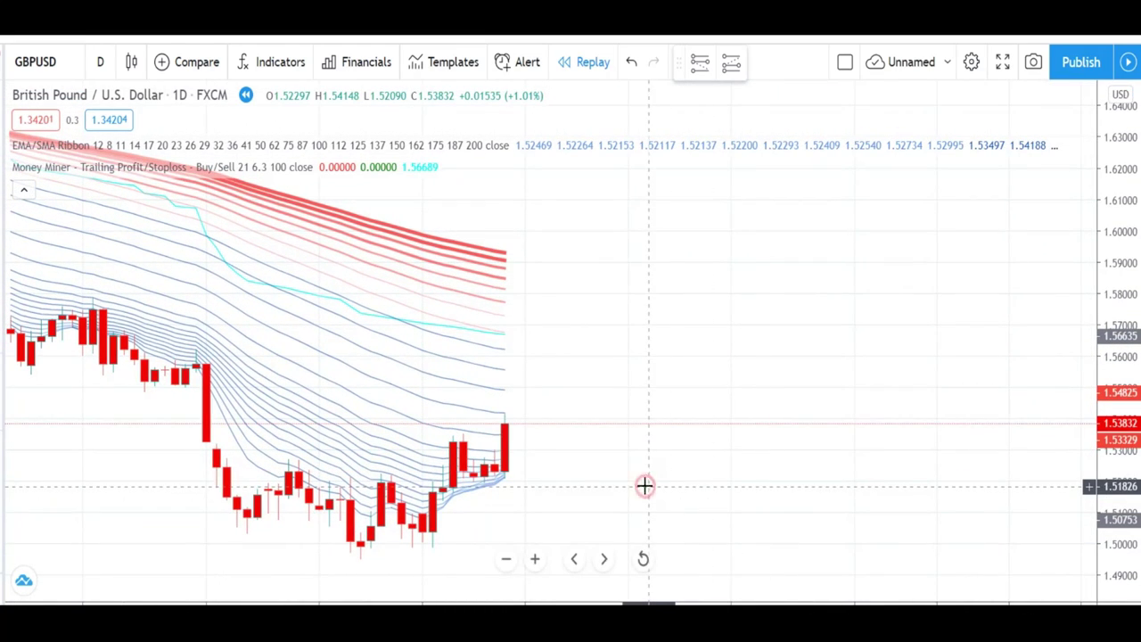
pyautogui.moveTo(656, 410); pyautogui.dragTo(884, 410)
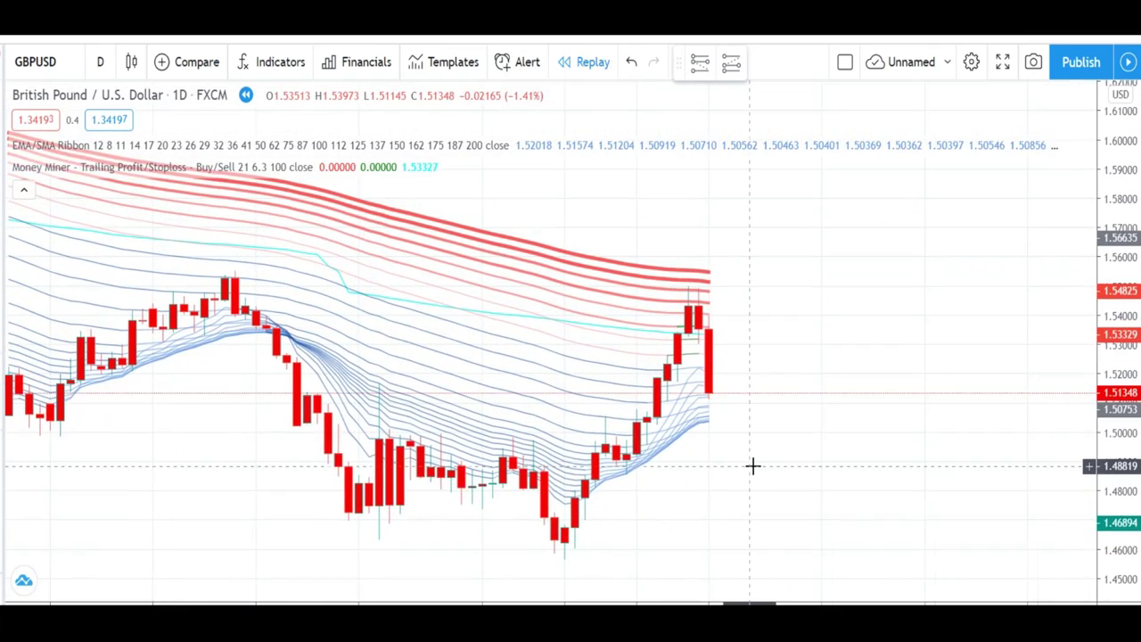
pyautogui.scroll(-2, 752, 466)
pyautogui.scroll(-3, 752, 466)
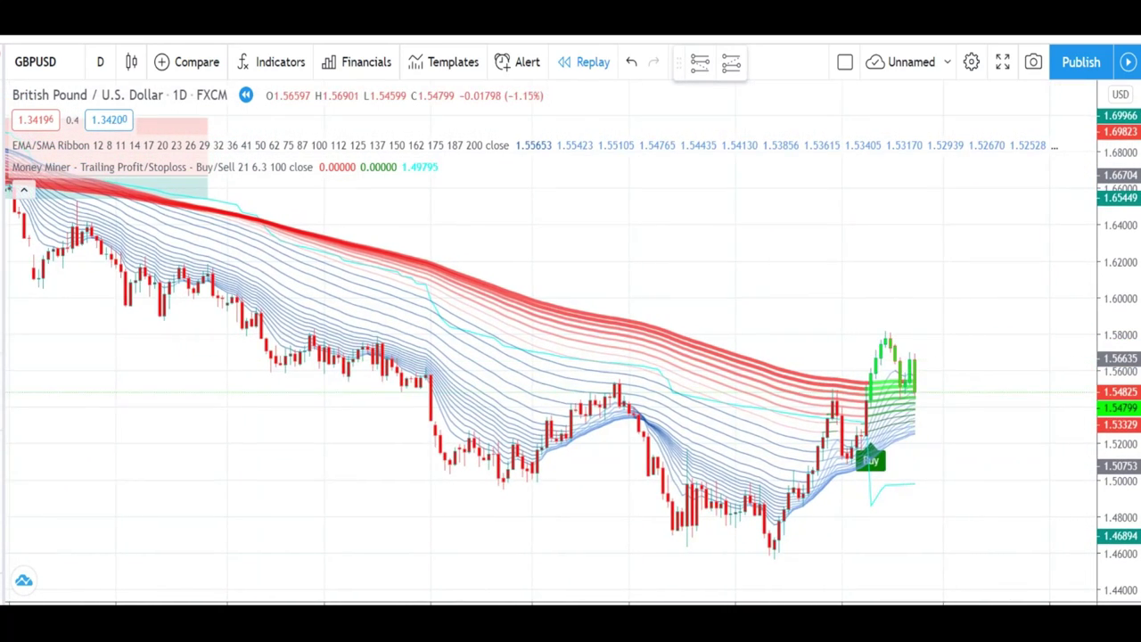
pyautogui.scroll(-2, 395, 427)
pyautogui.moveTo(395, 426); pyautogui.dragTo(156, 451)
pyautogui.scroll(5, 568, 467)
pyautogui.moveTo(568, 466); pyautogui.dragTo(953, 468)
pyautogui.scroll(-3, 952, 468)
pyautogui.moveTo(754, 259); pyautogui.dragTo(916, 264)
pyautogui.moveTo(177, 236); pyautogui.dragTo(371, 525)
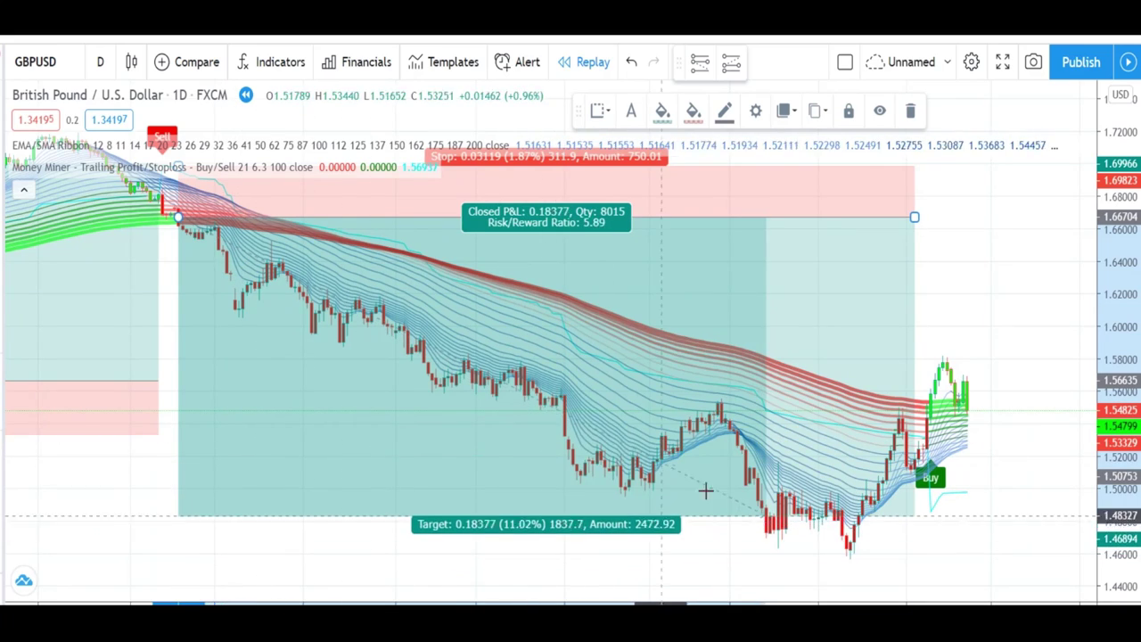
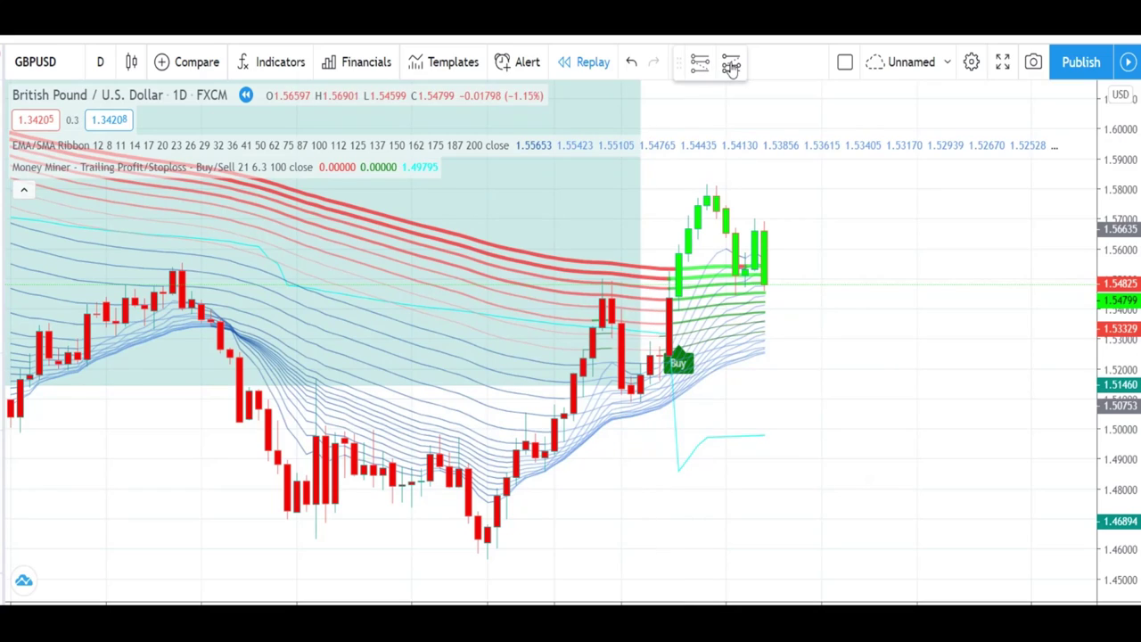
# Step: Place a long position at the new buy signal with entry 1.53765, stop 1.48557 and target 1.56673
pyautogui.click(731, 65)
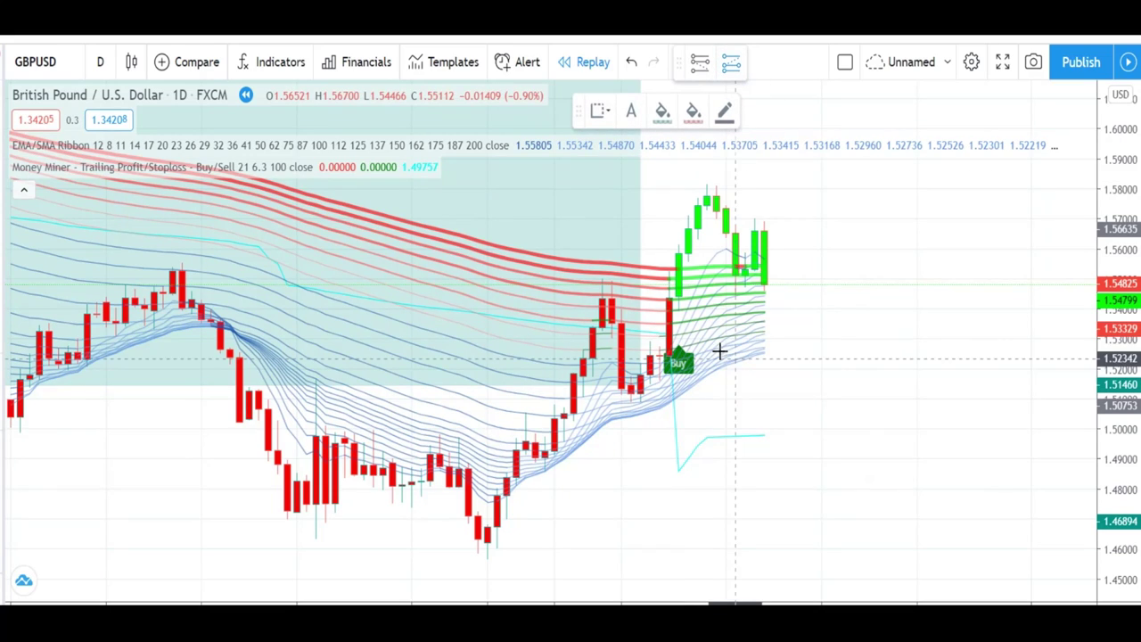
pyautogui.click(681, 315)
pyautogui.moveTo(680, 432); pyautogui.dragTo(680, 470)
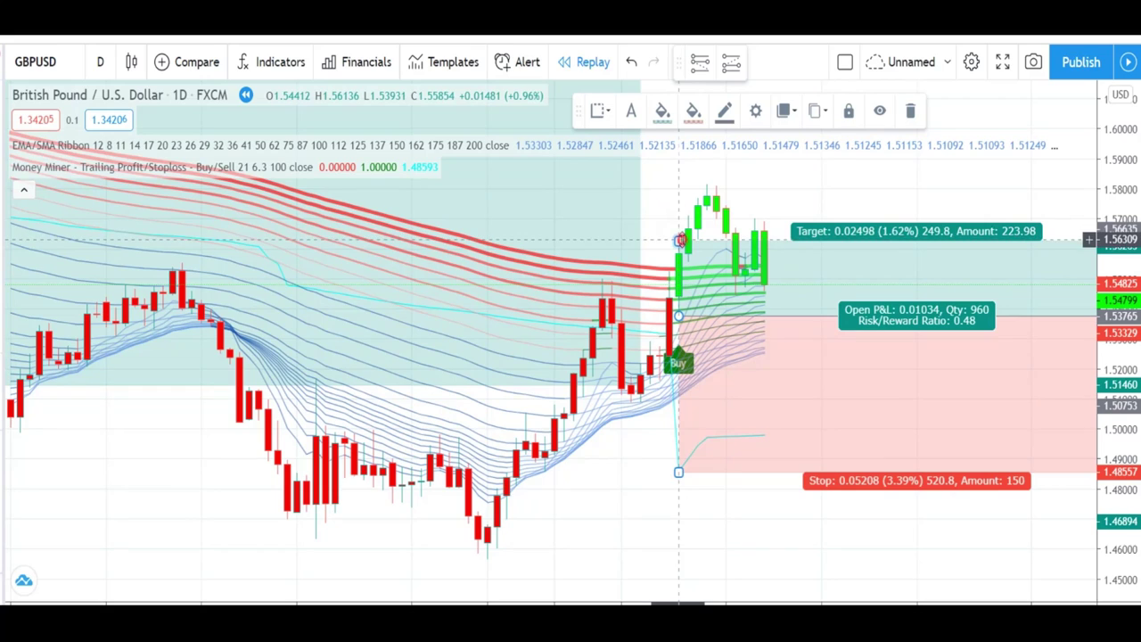
pyautogui.moveTo(679, 239); pyautogui.dragTo(680, 229)
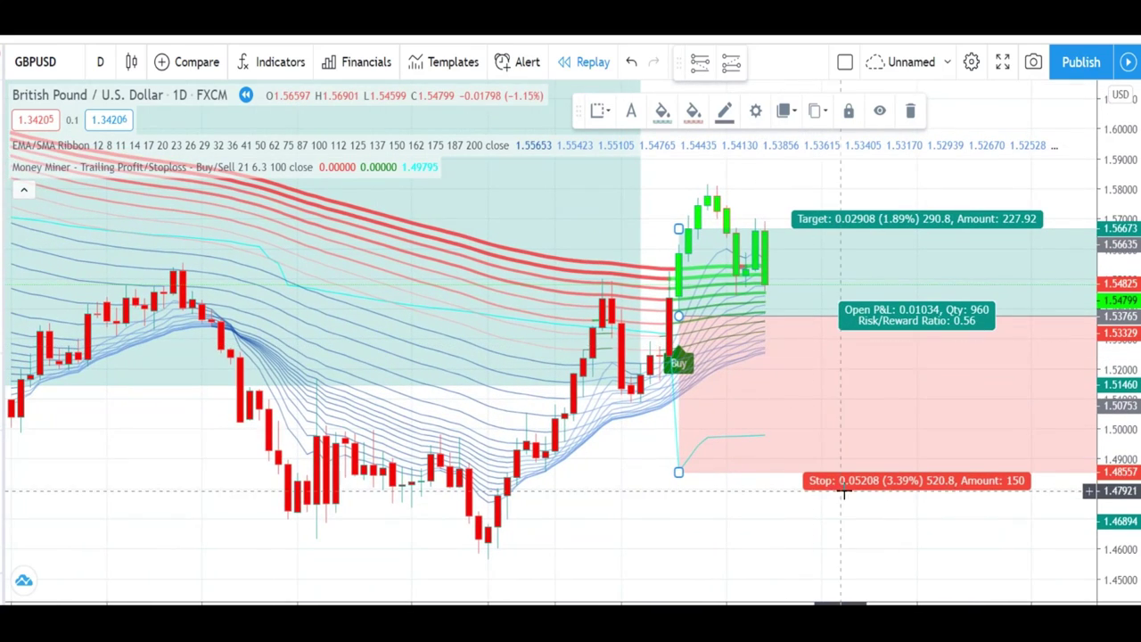
pyautogui.click(1023, 175)
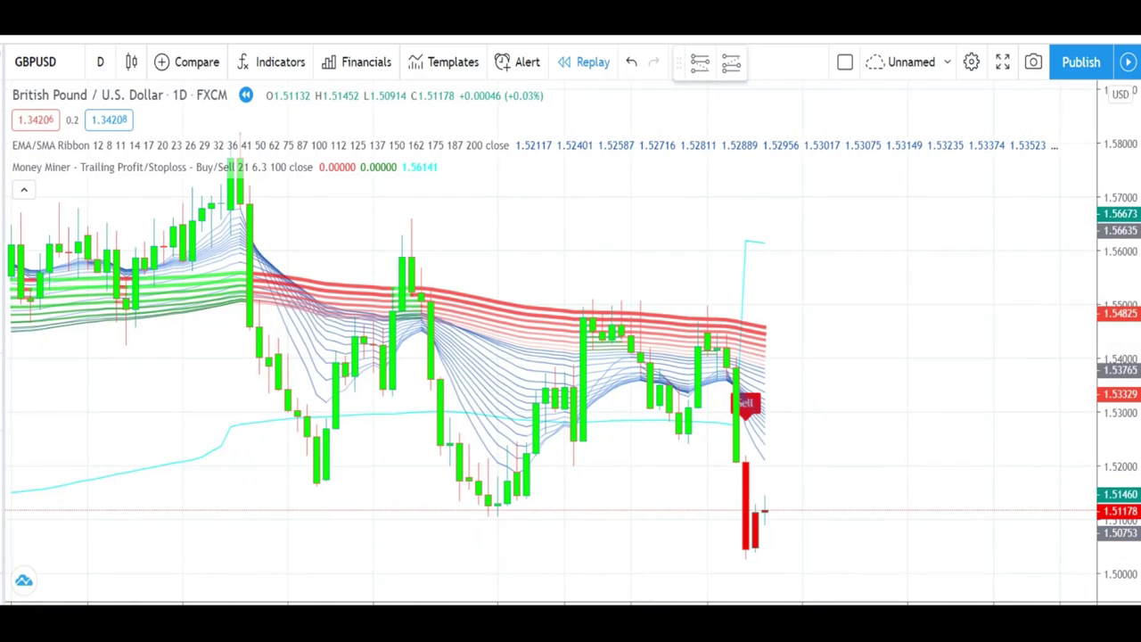
# Step: Tighten the latest long position's stop to 1.50998 and extend its width to the following sell signal
pyautogui.scroll(-5, 635, 503)
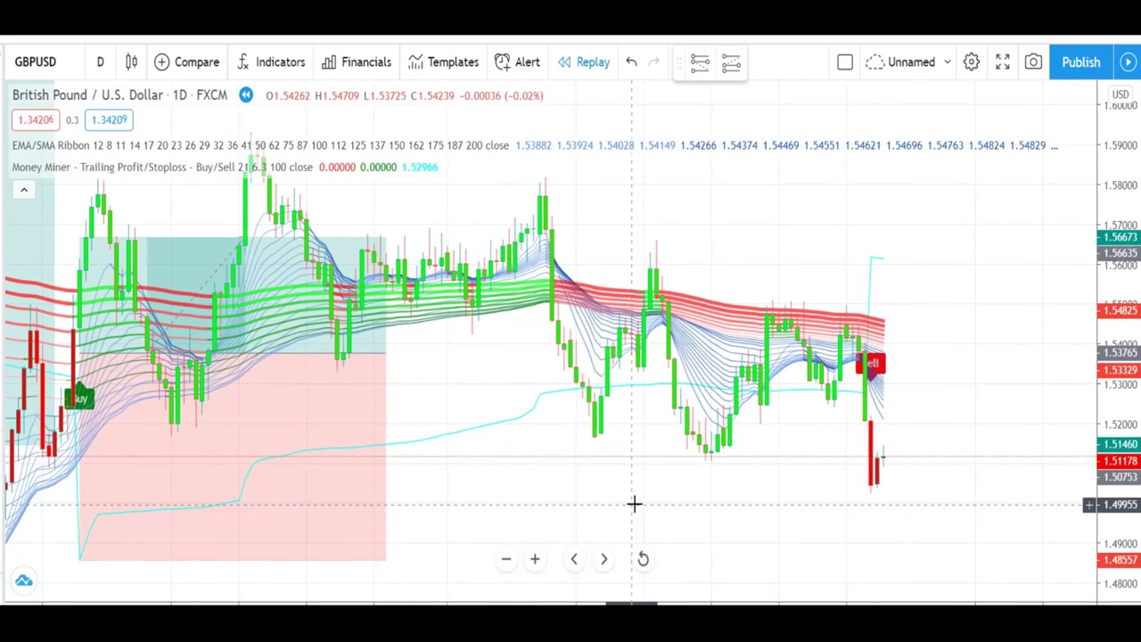
pyautogui.hscroll(-5, 634, 504)
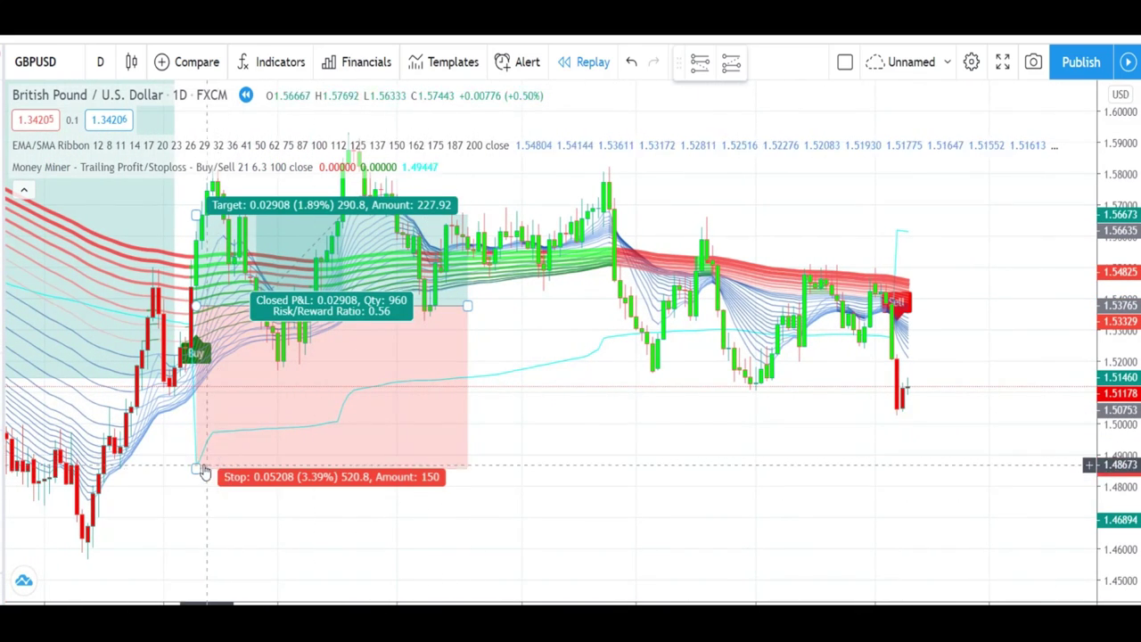
pyautogui.moveTo(198, 466); pyautogui.dragTo(213, 381)
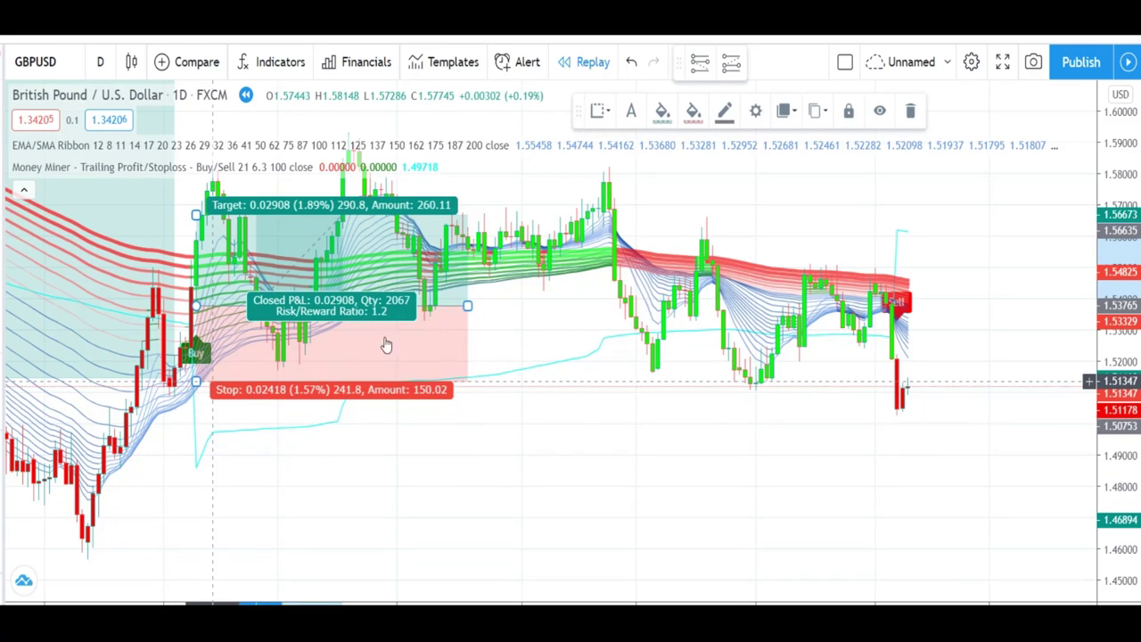
pyautogui.moveTo(654, 313); pyautogui.dragTo(897, 310)
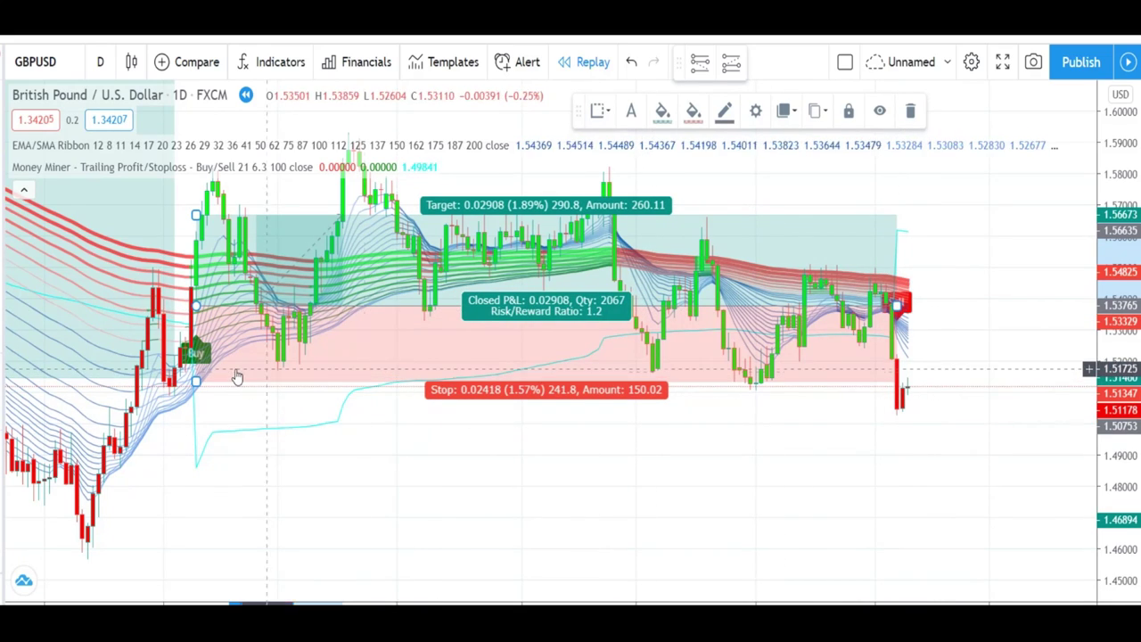
pyautogui.moveTo(1089, 380); pyautogui.dragTo(1089, 362)
pyautogui.moveTo(195, 361); pyautogui.dragTo(194, 391)
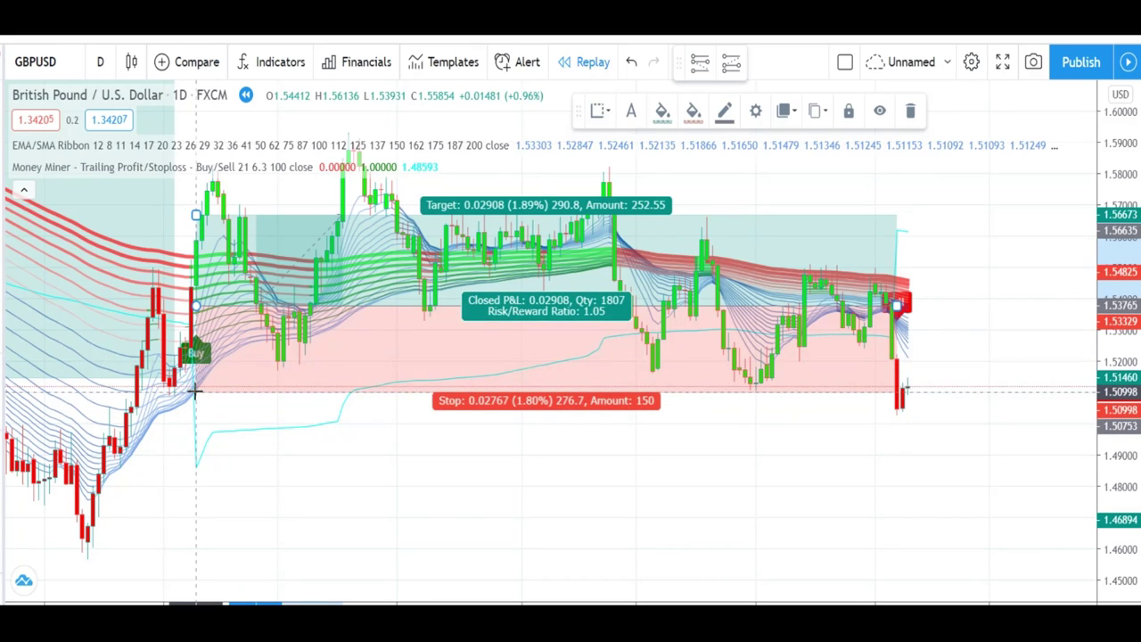
pyautogui.scroll(-1, 601, 306)
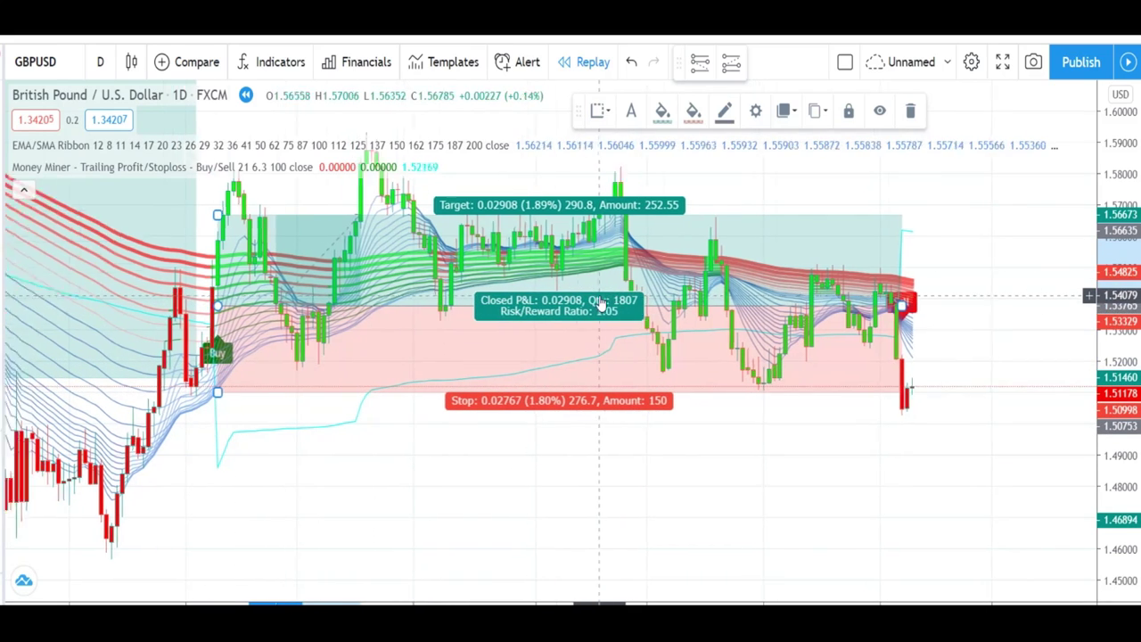
pyautogui.scroll(2, 601, 306)
pyautogui.scroll(1, 948, 471)
pyautogui.scroll(5, 948, 470)
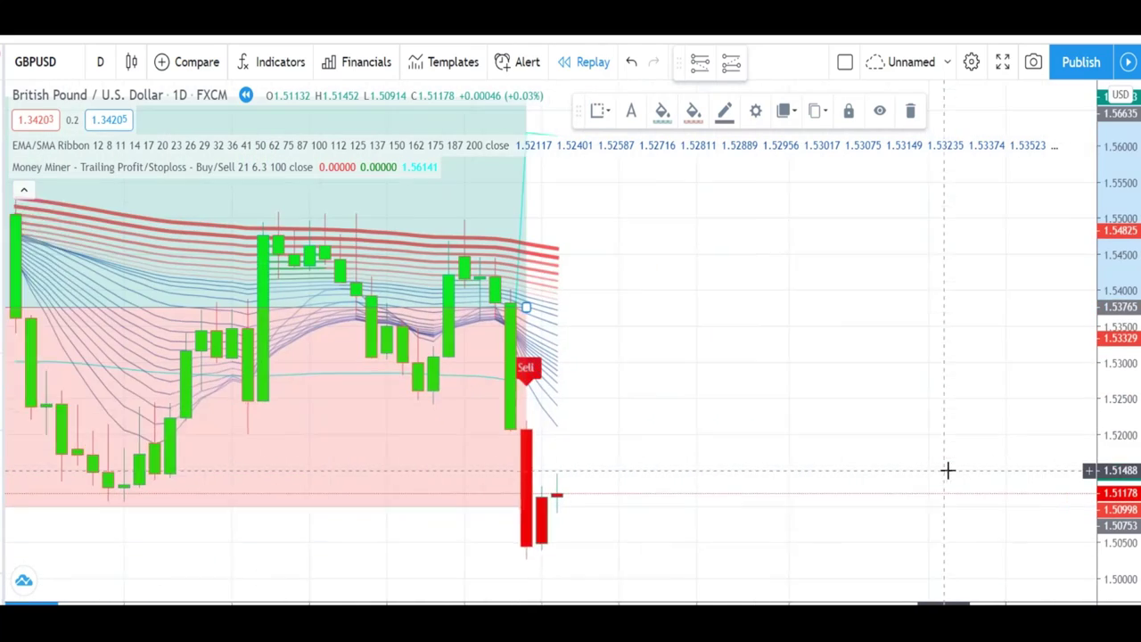
pyautogui.press('Print')
pyautogui.moveTo(630, 258); pyautogui.dragTo(845, 590)
pyautogui.press('Escape')
pyautogui.press('Print')
pyautogui.moveTo(476, 191); pyautogui.dragTo(942, 605)
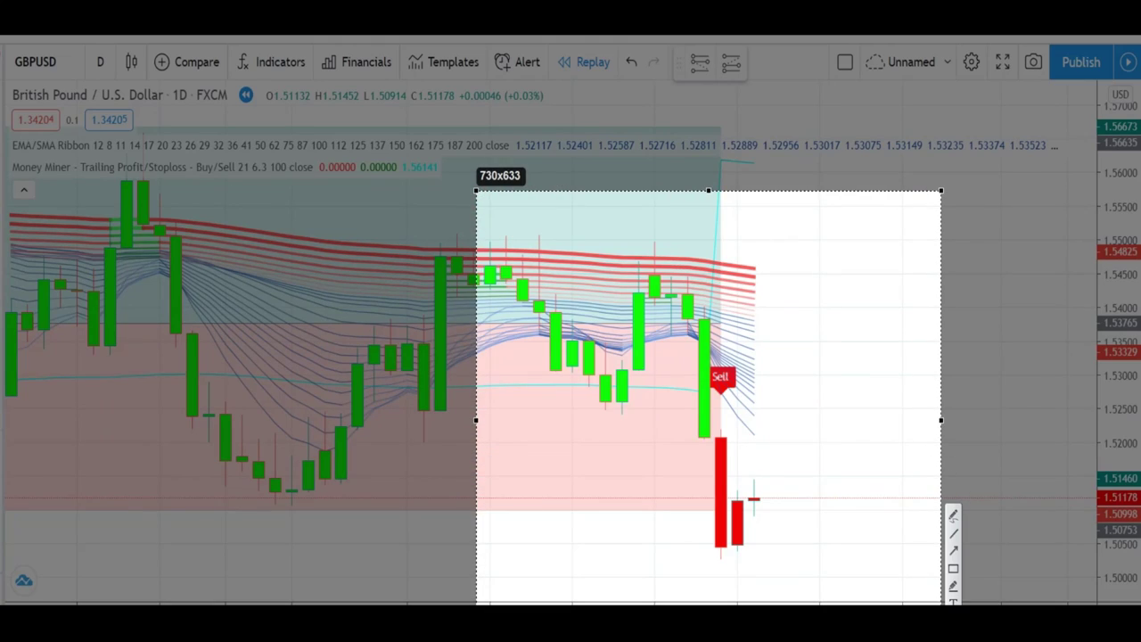
pyautogui.press('Escape')
# Step: Capture the latest sell signal, annotate it with two red boxes and four pointing arrows, and discard the capture
pyautogui.press('Print')
pyautogui.moveTo(546, 153); pyautogui.dragTo(901, 577)
pyautogui.moveTo(683, 345); pyautogui.dragTo(776, 573)
pyautogui.moveTo(672, 224); pyautogui.dragTo(777, 331)
pyautogui.click(912, 477)
pyautogui.moveTo(870, 360); pyautogui.dragTo(751, 368)
pyautogui.moveTo(887, 417); pyautogui.dragTo(763, 460)
pyautogui.moveTo(844, 233); pyautogui.dragTo(779, 264)
pyautogui.moveTo(839, 217); pyautogui.dragTo(773, 250)
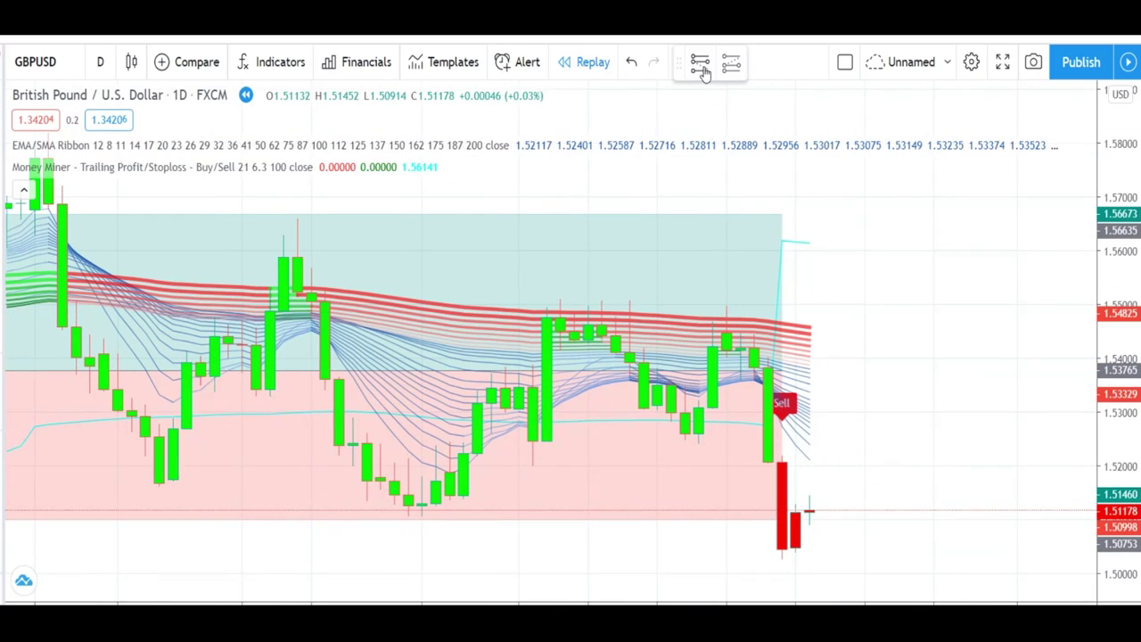
pyautogui.click(780, 535)
pyautogui.moveTo(782, 453); pyautogui.dragTo(782, 327)
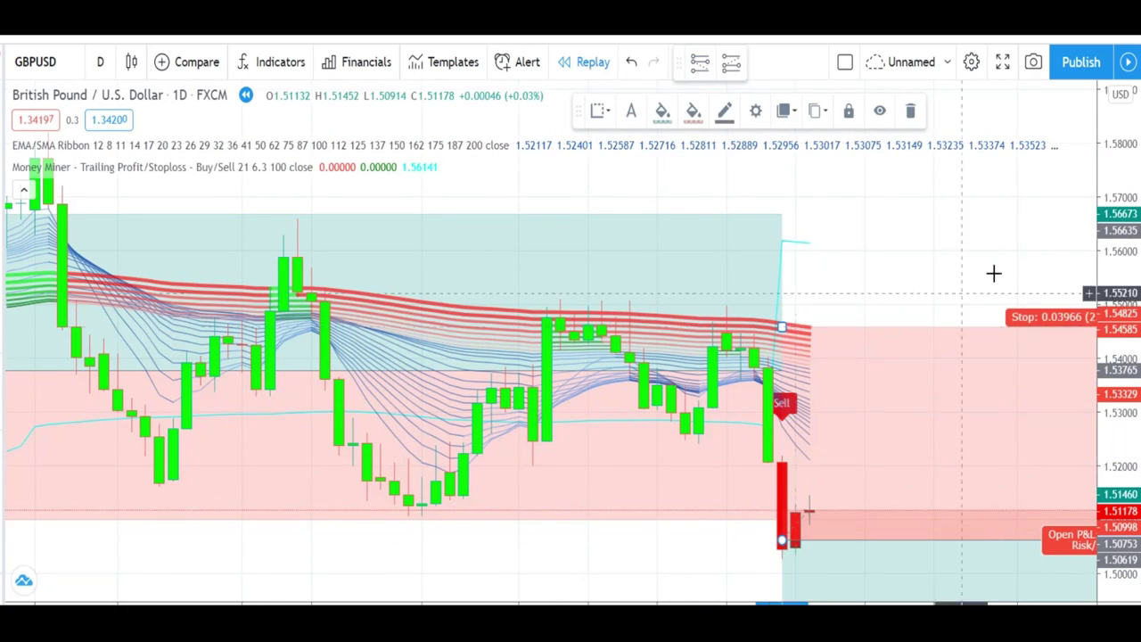
pyautogui.moveTo(958, 293); pyautogui.dragTo(849, 331)
pyautogui.click(910, 110)
# Step: Place a short position just after the latest sell signal with entry 1.51181 and raise its stop to the cyan trailing stop line
pyautogui.click(698, 64)
pyautogui.click(701, 498)
pyautogui.moveTo(701, 412); pyautogui.dragTo(702, 265)
pyautogui.moveTo(844, 223); pyautogui.dragTo(677, 223)
pyautogui.scroll(-2, 785, 357)
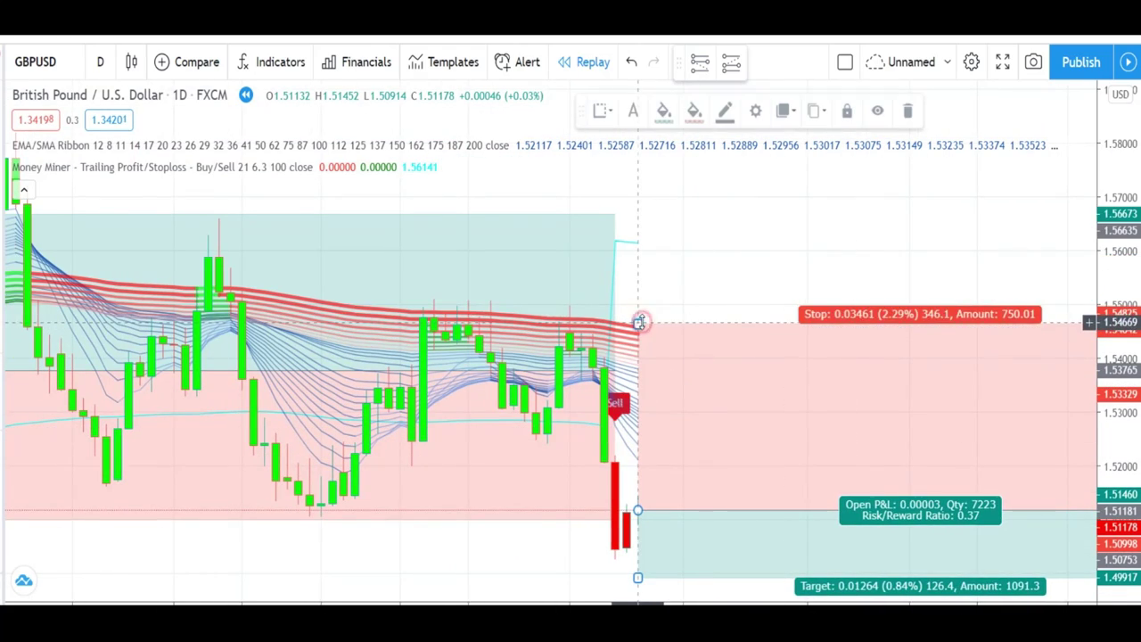
pyautogui.moveTo(641, 322); pyautogui.dragTo(627, 242)
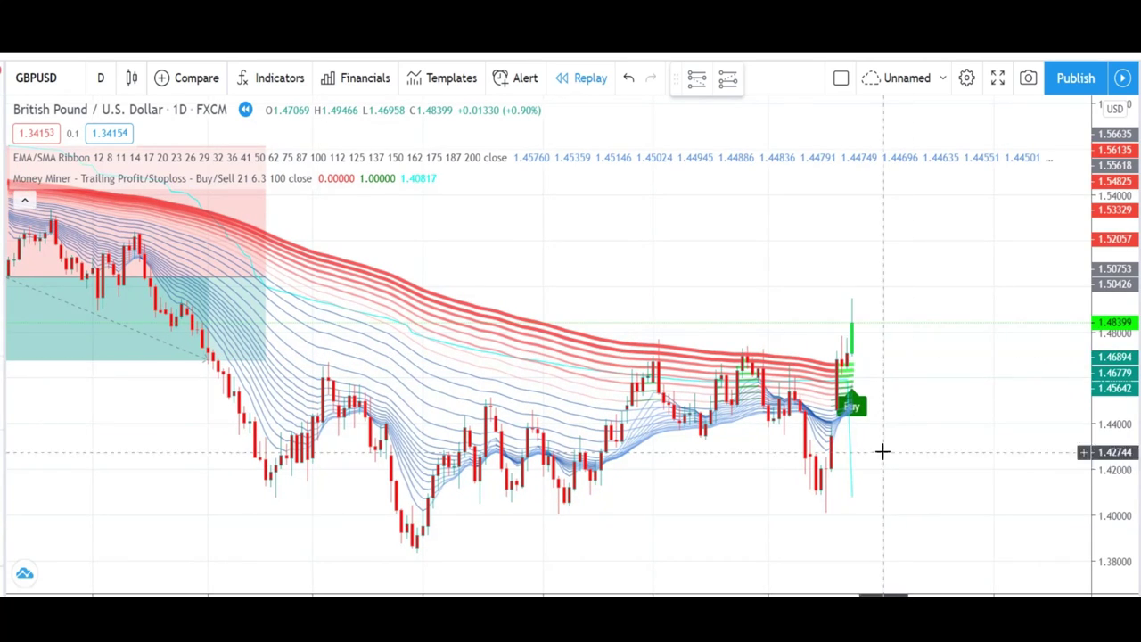
# Step: Capture the newest buy signal, annotate it with a red box and pointing arrows, and discard the capture
pyautogui.press('Print')
pyautogui.moveTo(631, 201); pyautogui.dragTo(1060, 580)
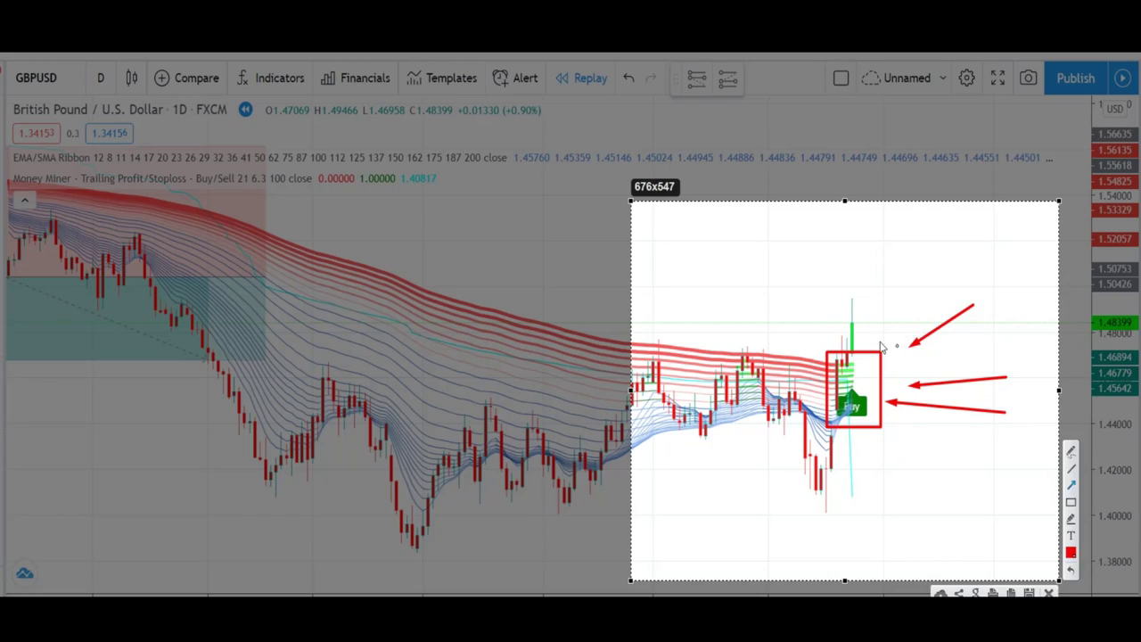
pyautogui.click(1051, 592)
# Step: Extend the short position with entry 1.50426 to just before the newest buy signal and lower its target to 1.43206
pyautogui.moveTo(265, 276); pyautogui.dragTo(832, 326)
pyautogui.scroll(-1, 165, 365)
pyautogui.moveTo(131, 361); pyautogui.dragTo(174, 441)
pyautogui.moveTo(963, 357); pyautogui.dragTo(854, 374)
pyautogui.scroll(-1, 854, 375)
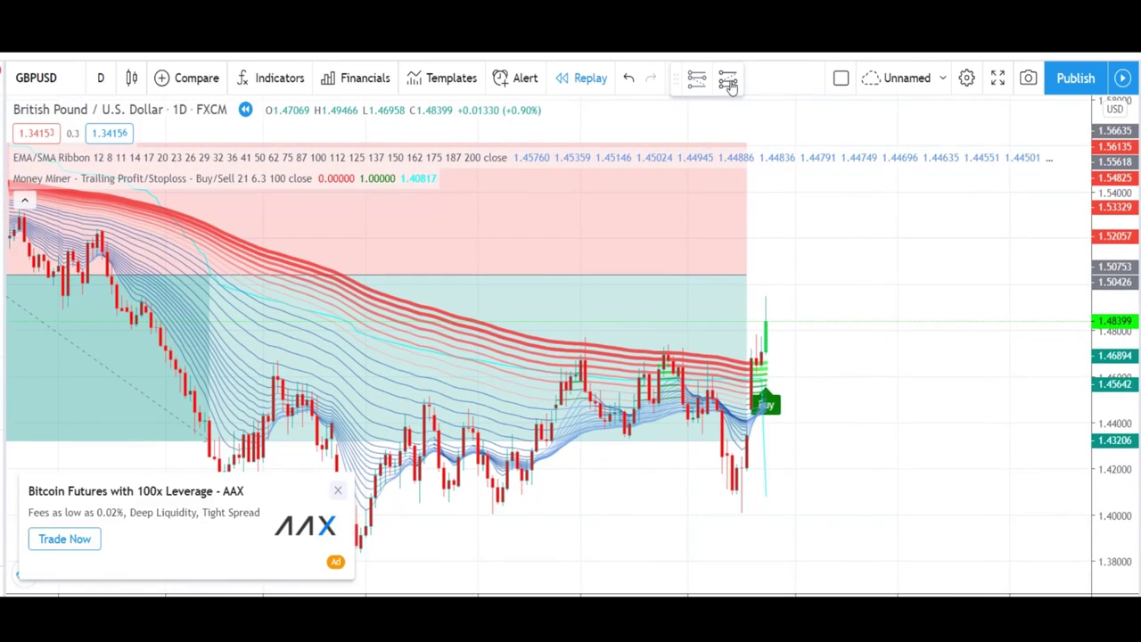
# Step: Place a long position at the newest buy signal with entry 1.48320 and stop 1.41355
pyautogui.click(767, 357)
pyautogui.moveTo(765, 392); pyautogui.dragTo(765, 484)
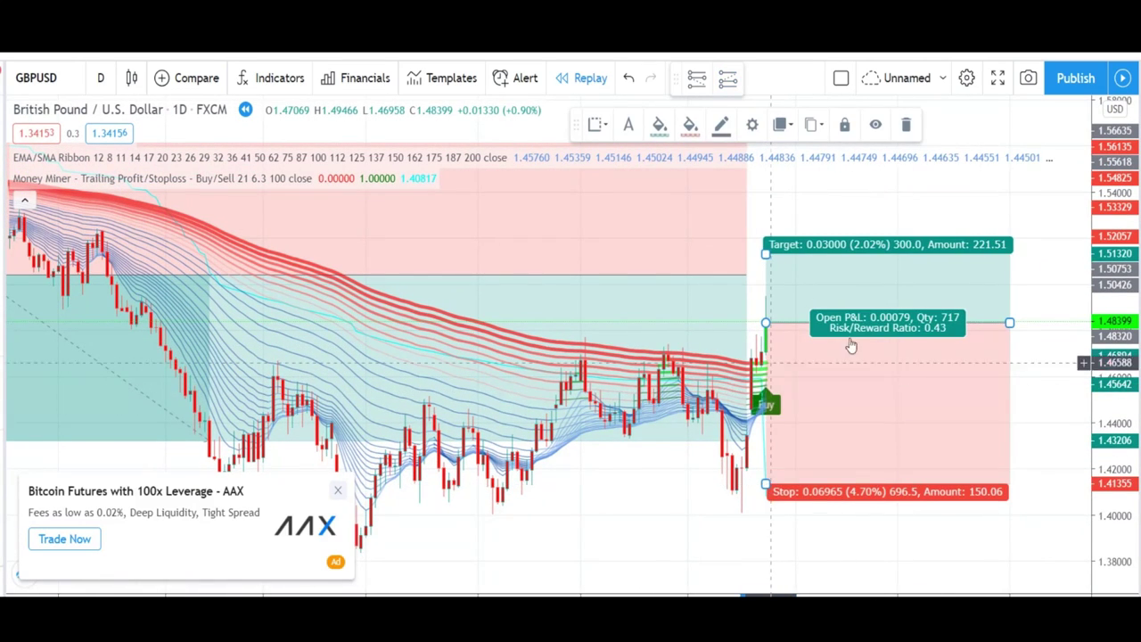
pyautogui.moveTo(1043, 371); pyautogui.dragTo(990, 377)
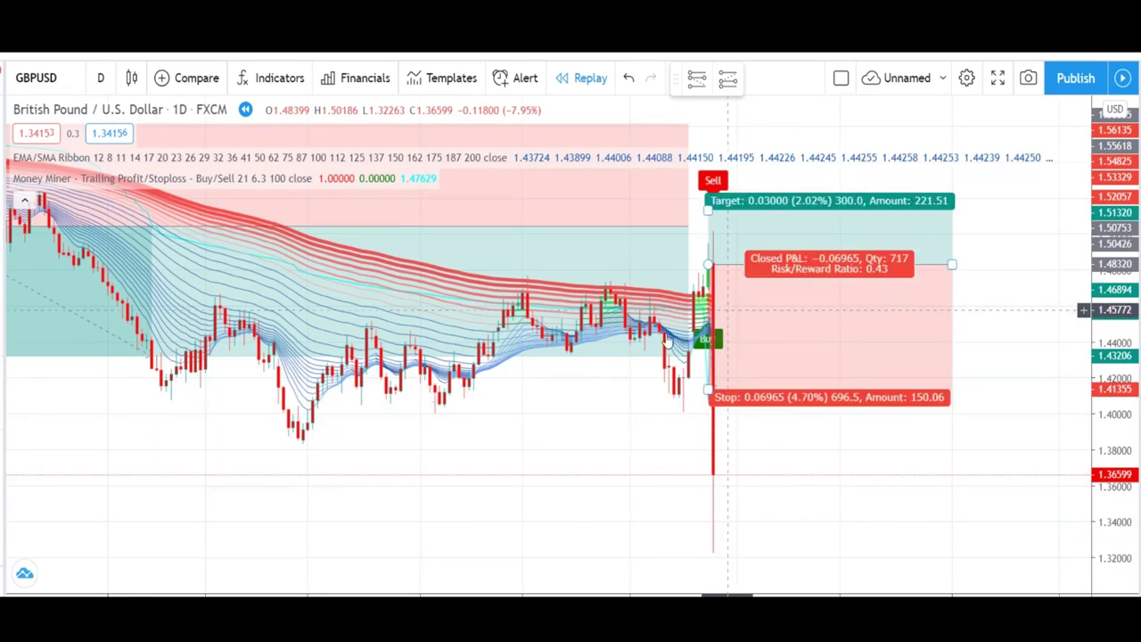
pyautogui.scroll(2, 829, 454)
pyautogui.scroll(-2, 829, 454)
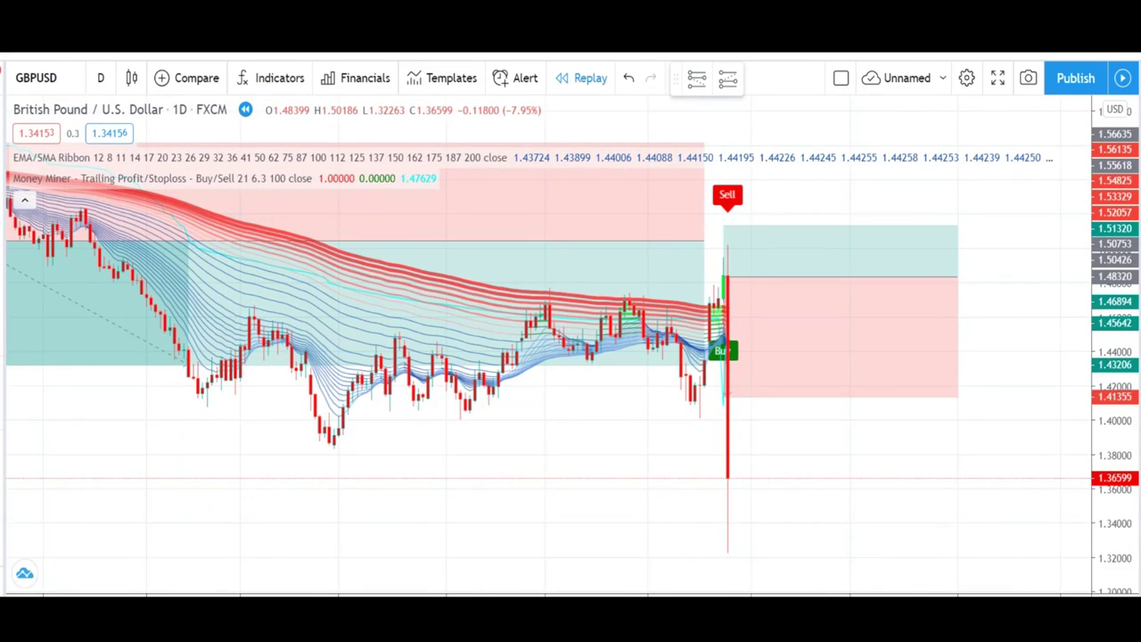
pyautogui.press('Print')
pyautogui.moveTo(687, 172); pyautogui.dragTo(1028, 530)
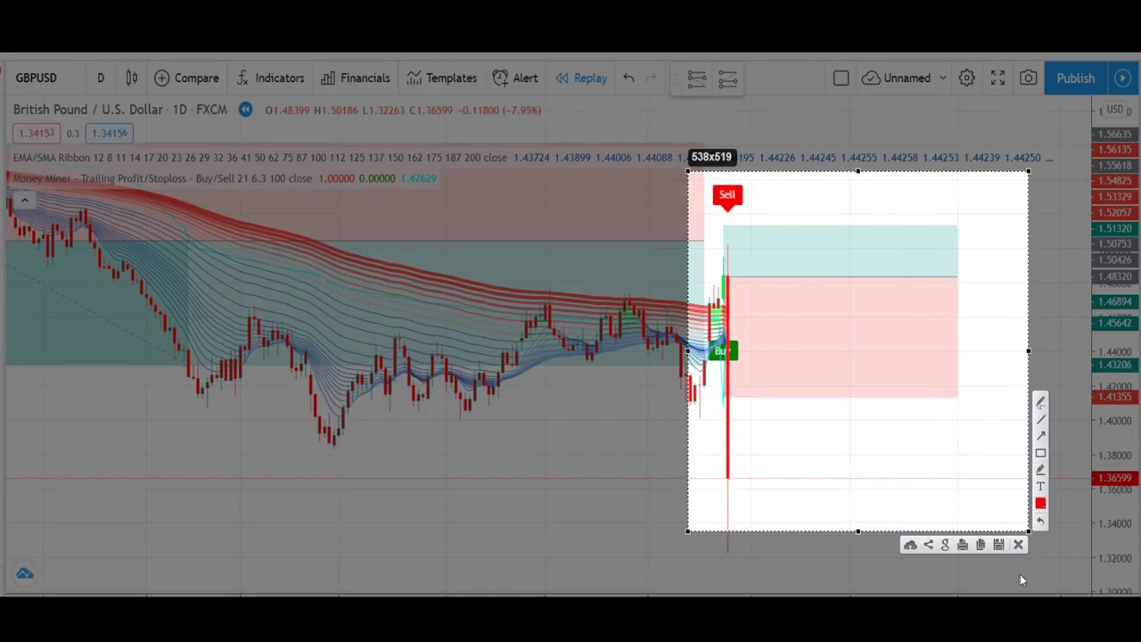
pyautogui.click(1018, 544)
# Step: Capture the area around the newest sell signal, annotate the signal with a red box and pointing arrows, and discard the capture
pyautogui.scroll(5, 866, 537)
pyautogui.moveTo(449, 423); pyautogui.dragTo(1015, 383)
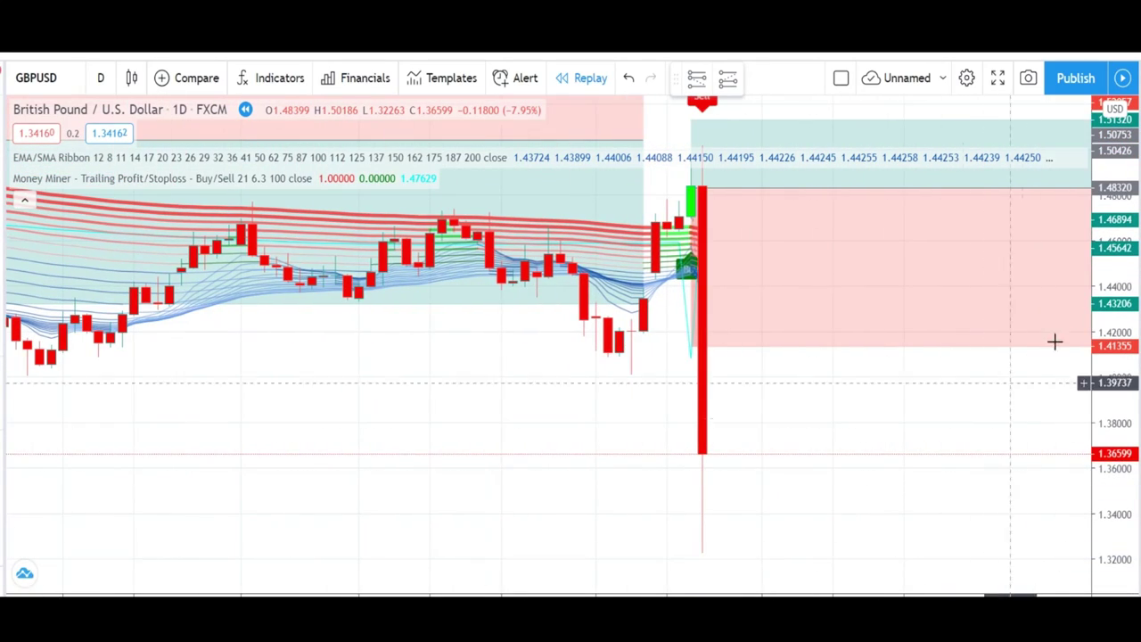
pyautogui.scroll(-5, 915, 372)
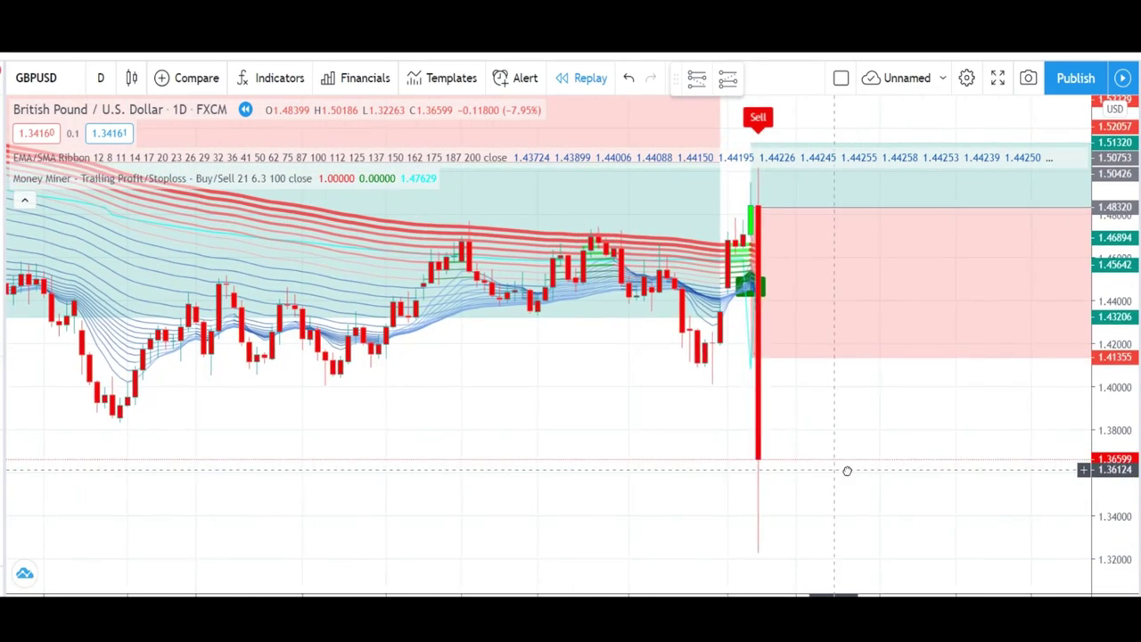
pyautogui.scroll(-4, 866, 470)
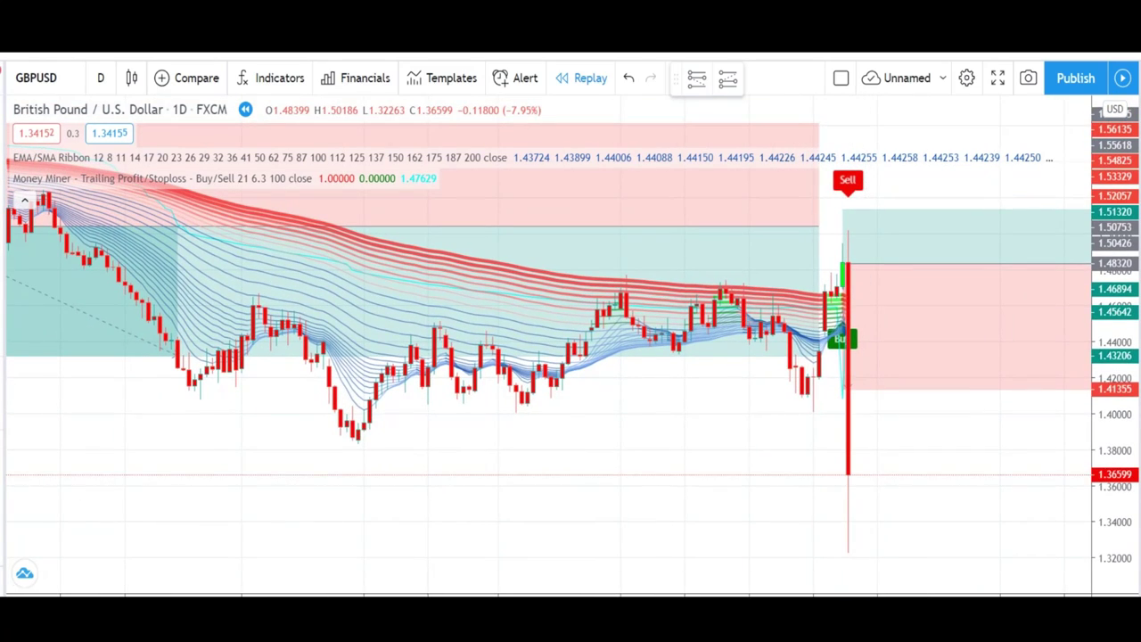
pyautogui.press('Print')
pyautogui.moveTo(716, 125); pyautogui.dragTo(989, 536)
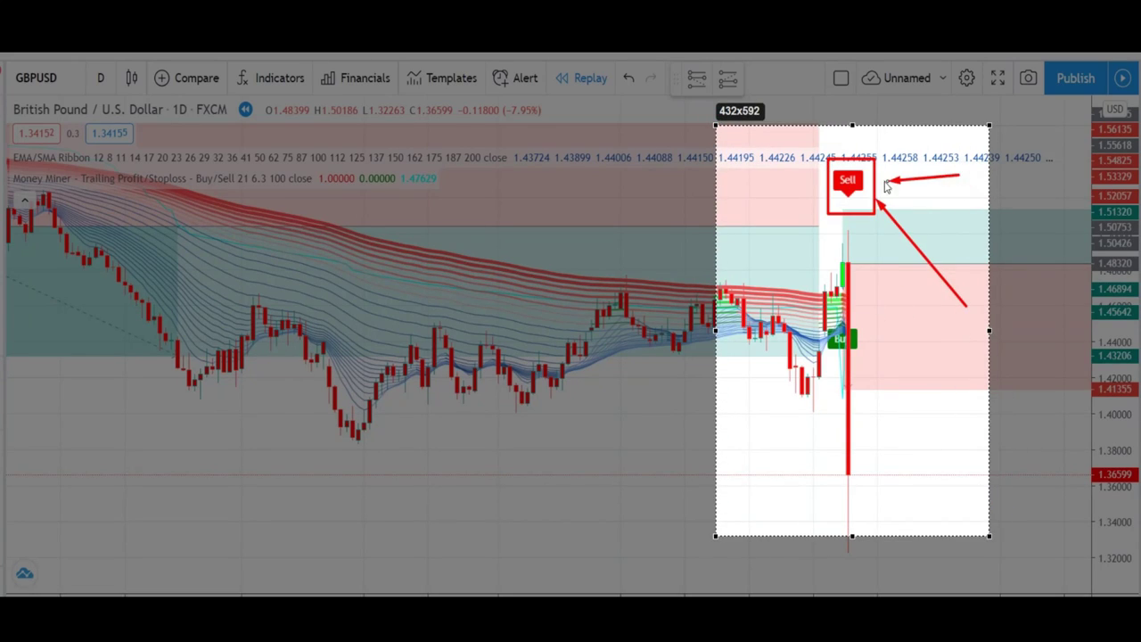
pyautogui.click(980, 550)
# Step: Shorten the latest long position so that it ends at the candle of the newest sell signal
pyautogui.moveTo(972, 509)
pyautogui.mouseDown()
pyautogui.moveTo(858, 502)
pyautogui.moveTo(863, 493)
pyautogui.mouseUp()
pyautogui.moveTo(1019, 244); pyautogui.dragTo(731, 251)
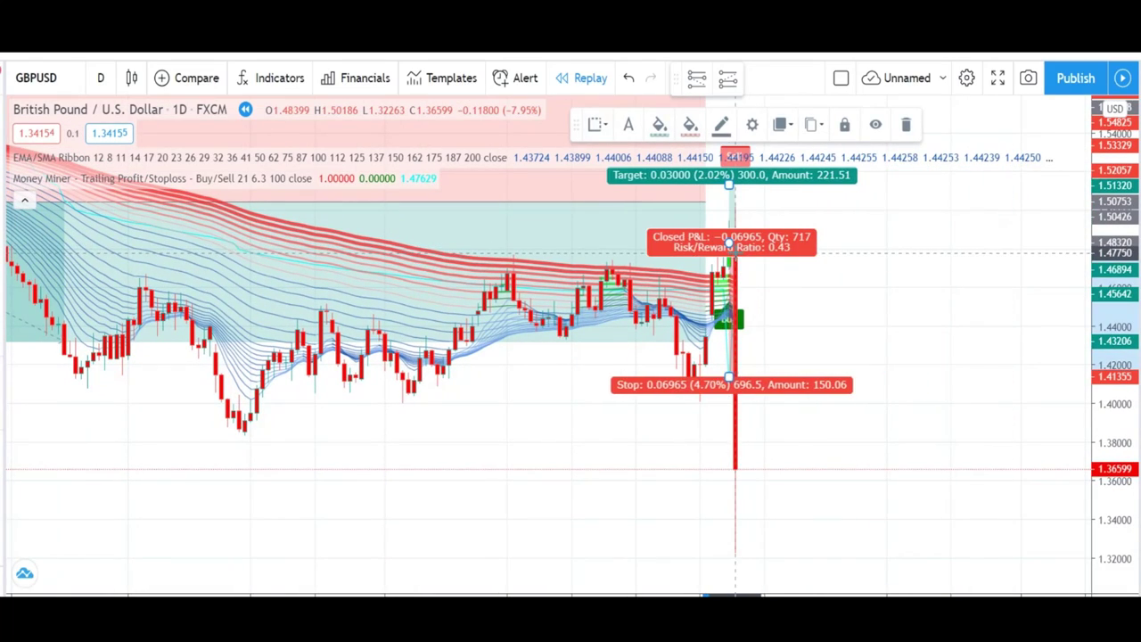
pyautogui.click(890, 379)
# Step: Place a short position at the newest sell signal with entry 1.36615 and raise its stop to 1.50890
pyautogui.scroll(-2, 889, 379)
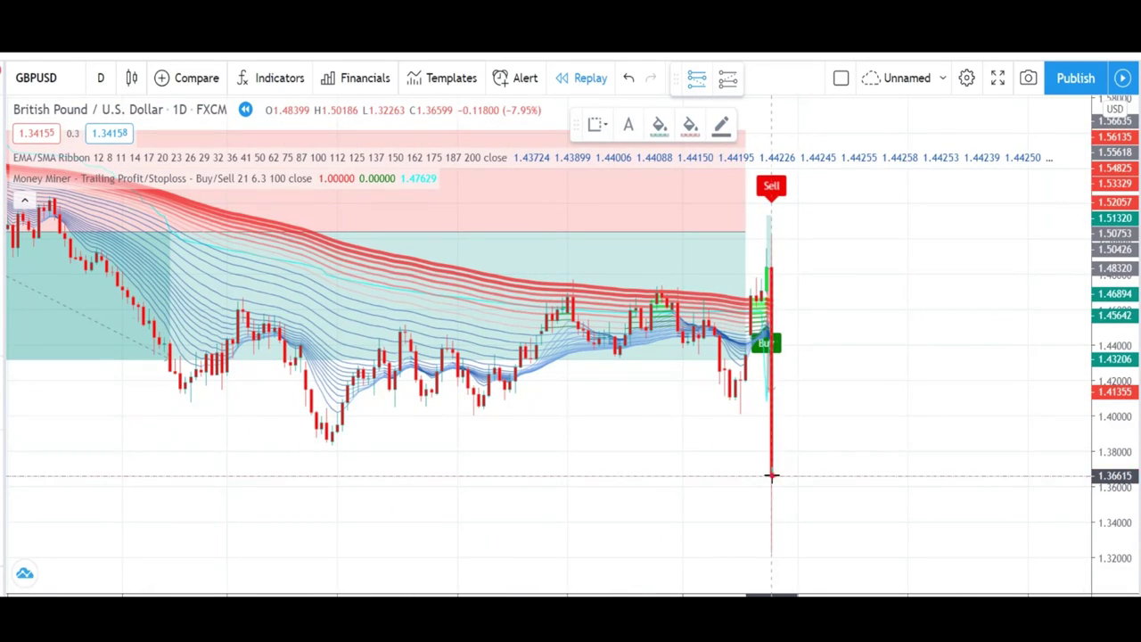
pyautogui.click(772, 475)
pyautogui.moveTo(774, 404); pyautogui.dragTo(784, 223)
pyautogui.moveTo(601, 480); pyautogui.dragTo(456, 482)
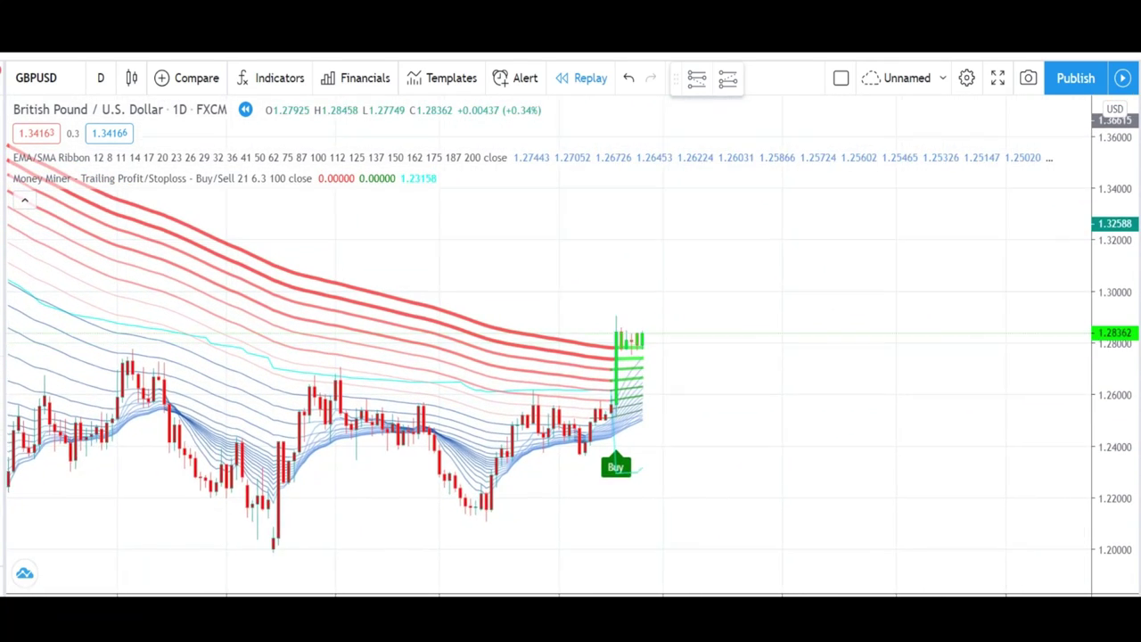
# Step: Extend the short position with entry 1.36615 to just before the newest buy signal and lower its target to 1.23938
pyautogui.moveTo(703, 502); pyautogui.dragTo(902, 461)
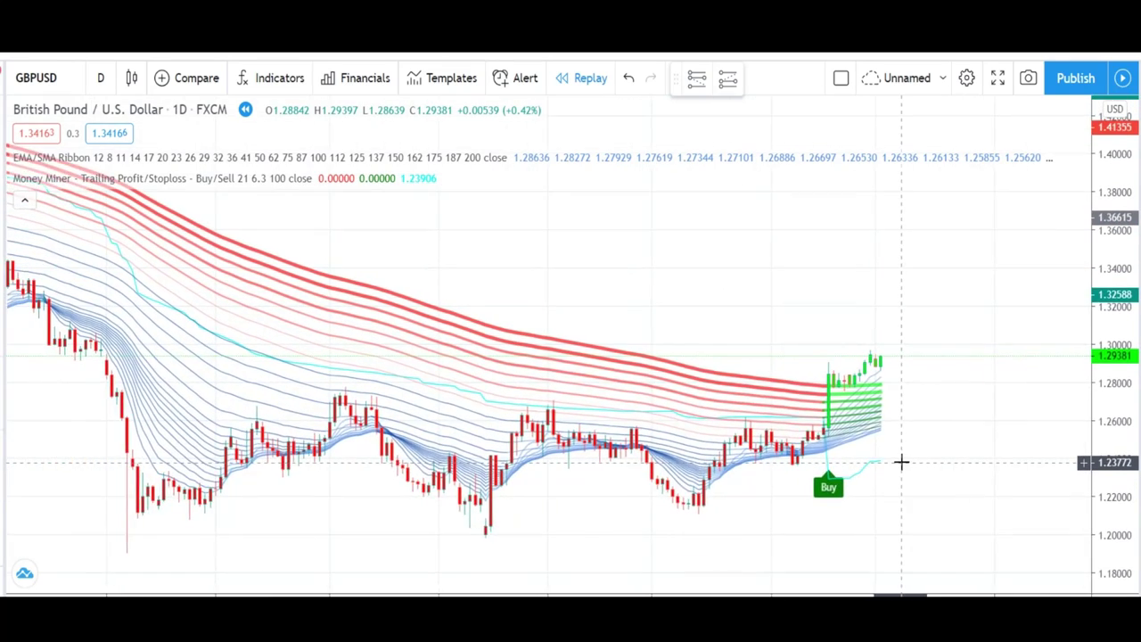
pyautogui.scroll(-3, 902, 462)
pyautogui.scroll(-2, 901, 461)
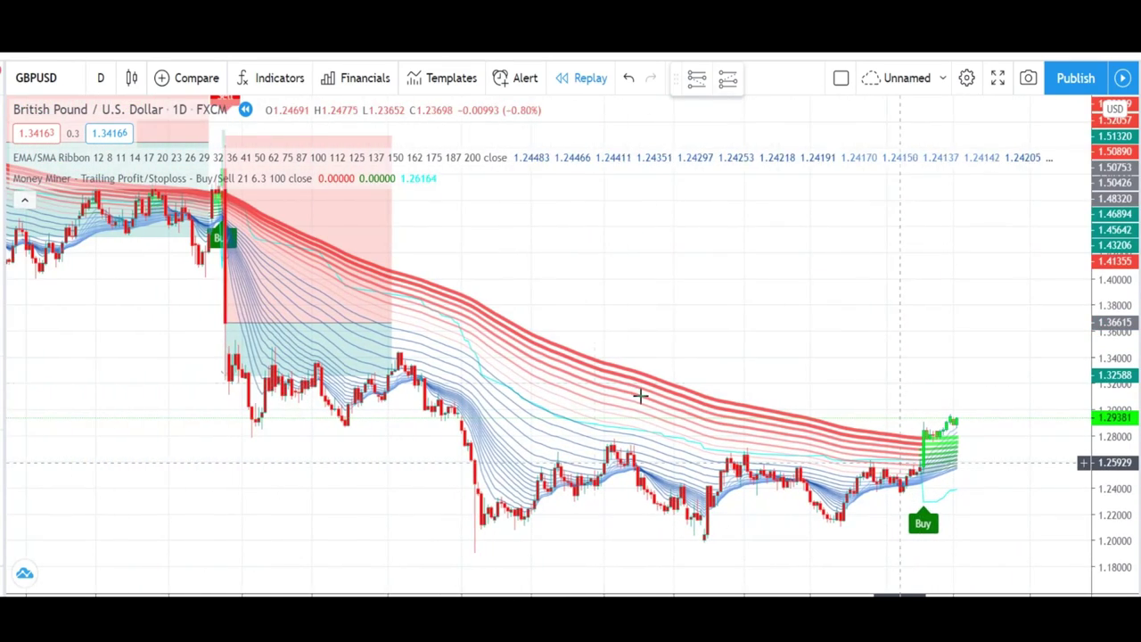
pyautogui.moveTo(395, 324)
pyautogui.mouseDown()
pyautogui.moveTo(830, 359)
pyautogui.moveTo(917, 382)
pyautogui.mouseUp()
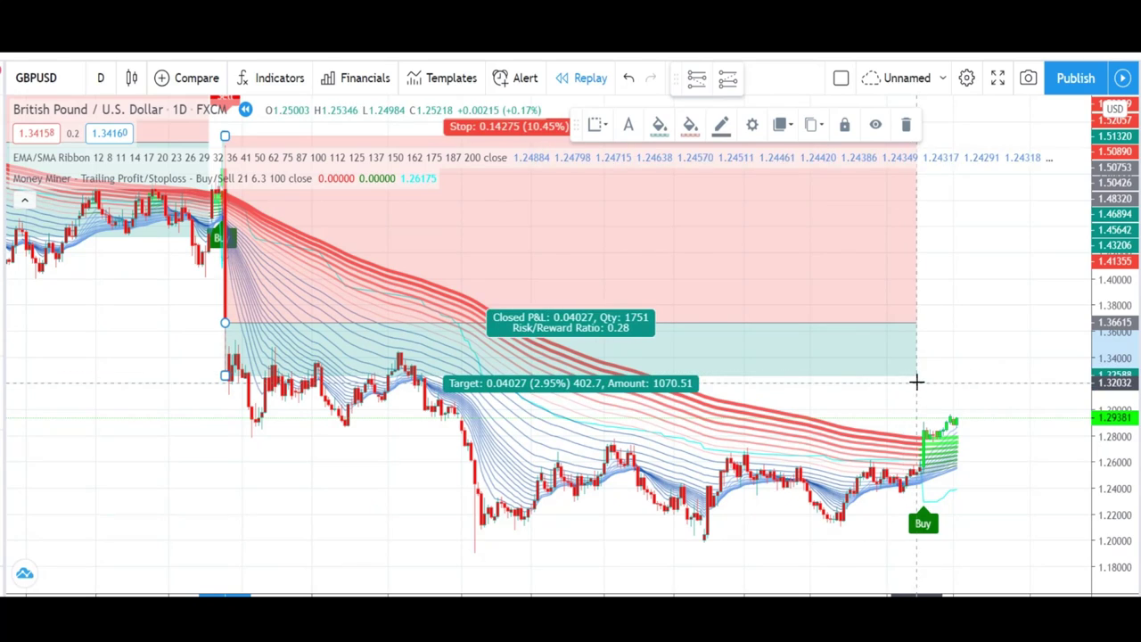
pyautogui.moveTo(230, 385); pyautogui.dragTo(366, 469)
pyautogui.scroll(3, 999, 346)
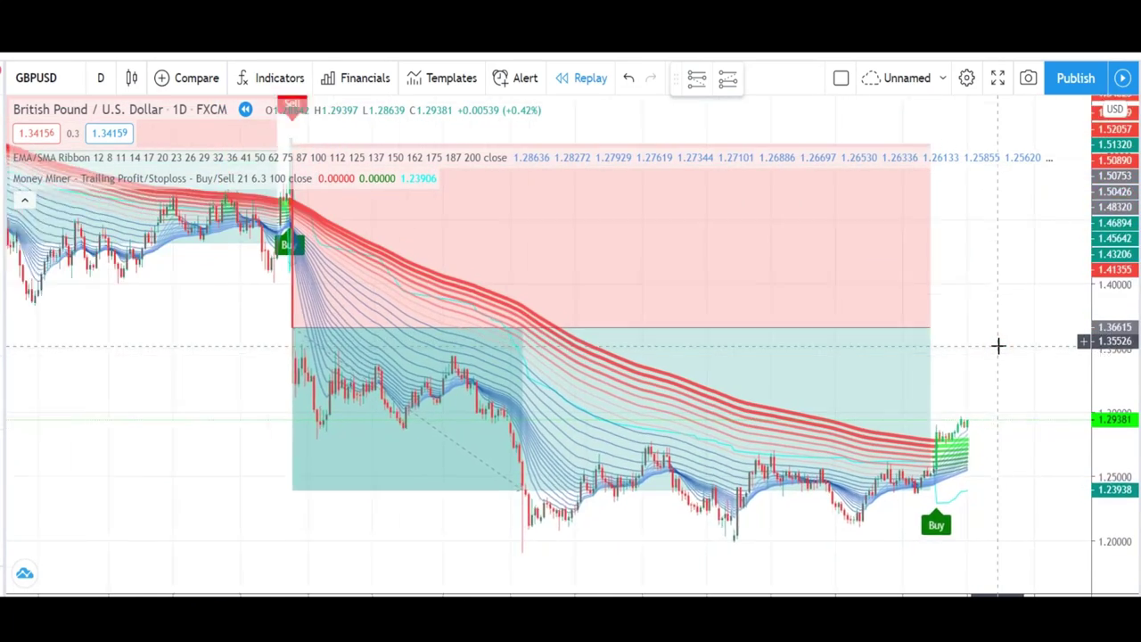
pyautogui.scroll(3, 998, 346)
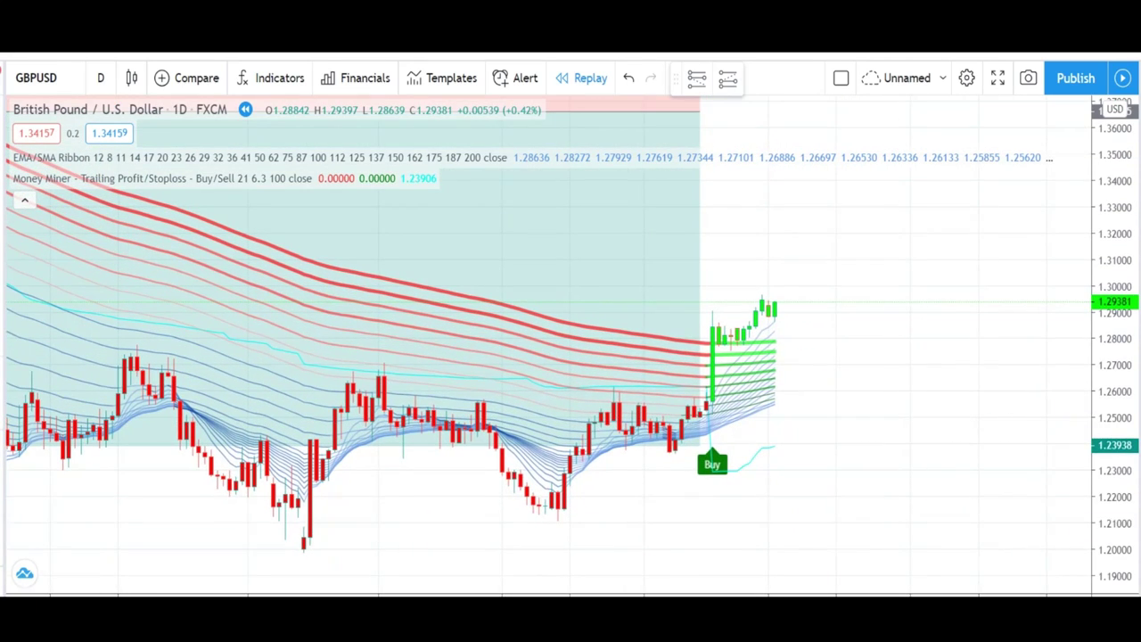
pyautogui.press('Print')
pyautogui.moveTo(638, 274); pyautogui.dragTo(858, 528)
pyautogui.click(831, 541)
# Step: Capture the newest buy signal, annotate its cyan trailing stop line and the latest candles with red marks, and discard the capture
pyautogui.press('Print')
pyautogui.moveTo(590, 204); pyautogui.dragTo(896, 556)
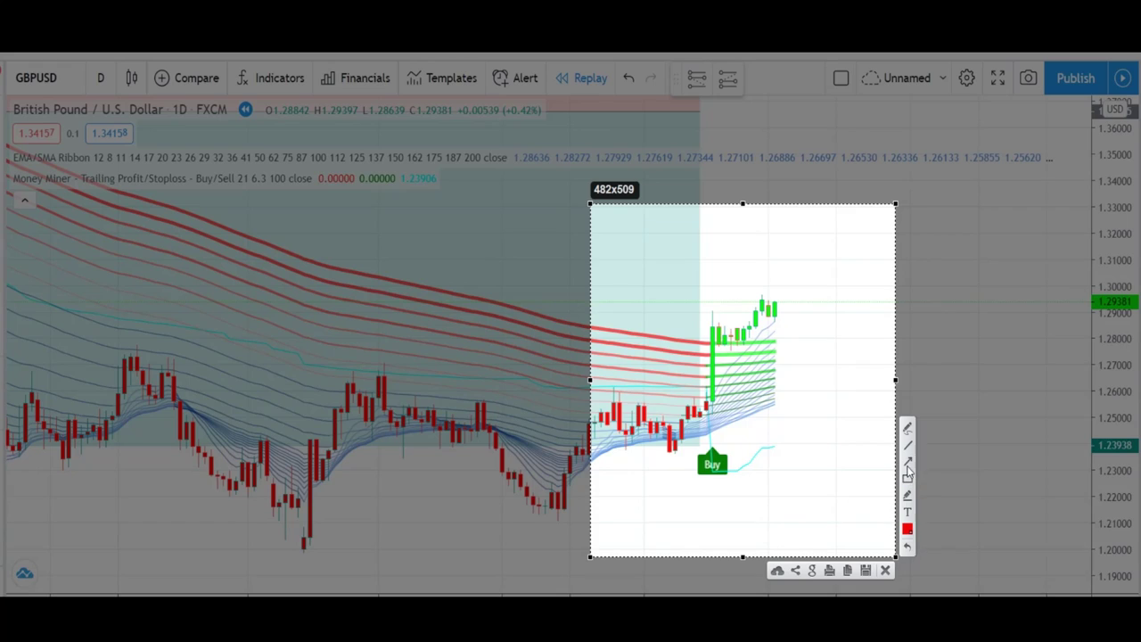
pyautogui.moveTo(868, 395); pyautogui.dragTo(753, 435)
pyautogui.moveTo(879, 465); pyautogui.dragTo(781, 449)
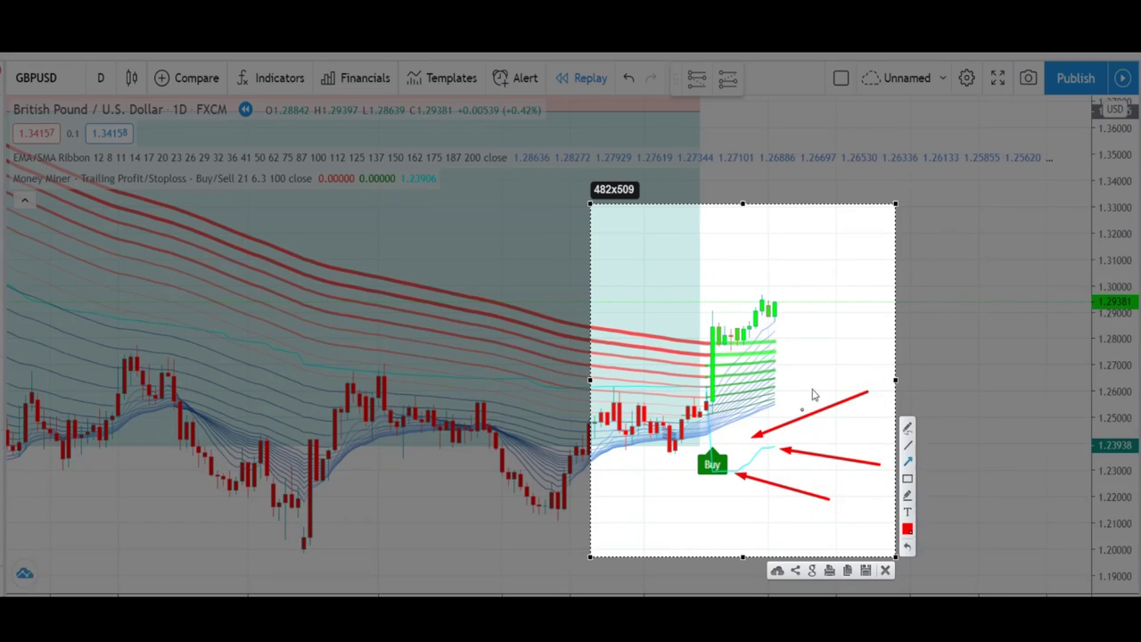
pyautogui.moveTo(737, 330); pyautogui.dragTo(799, 424)
pyautogui.moveTo(715, 299); pyautogui.dragTo(892, 204)
pyautogui.moveTo(791, 308); pyautogui.dragTo(844, 268)
pyautogui.click(886, 571)
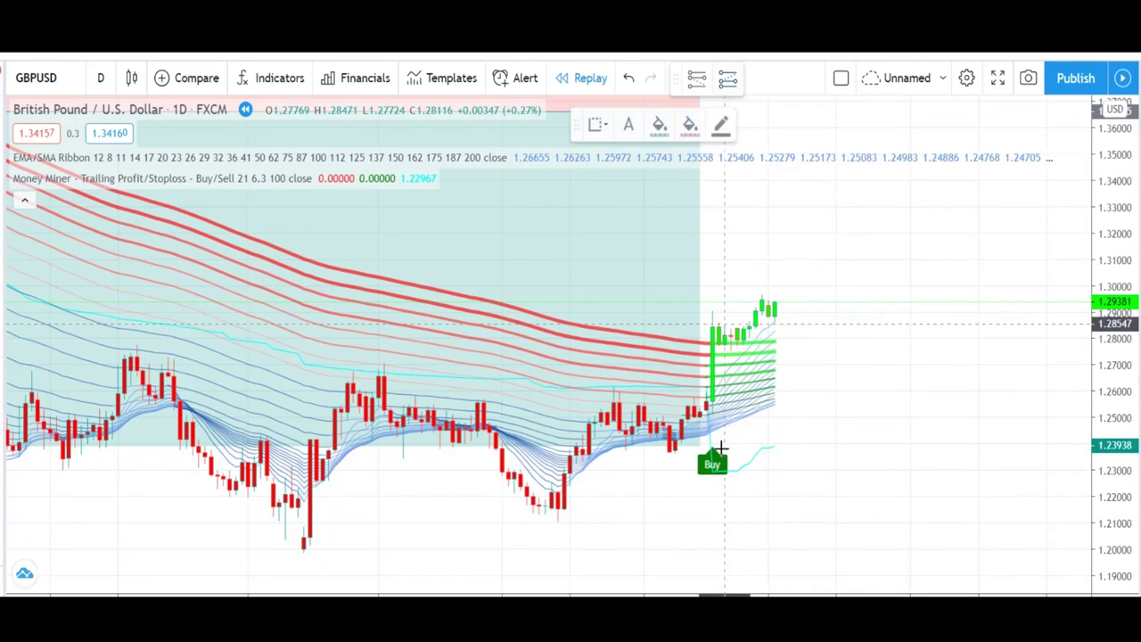
# Step: Place a long position at the latest candle after the buy signal with entry 1.29337 and stop 1.23836 on the trailing stop line
pyautogui.moveTo(777, 303); pyautogui.dragTo(777, 449)
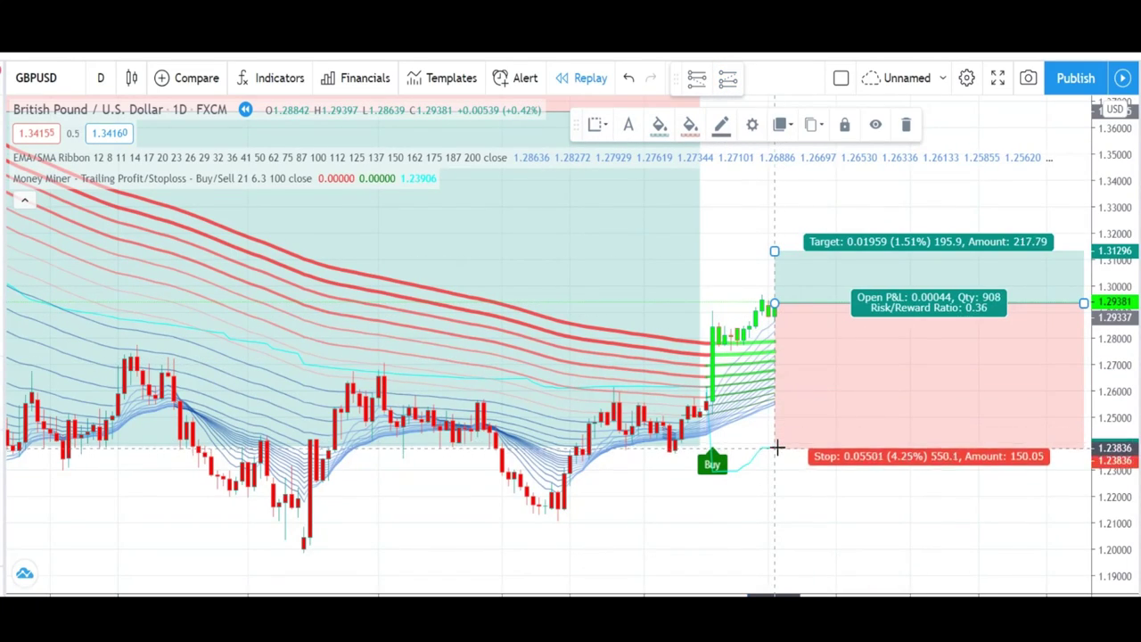
pyautogui.click(777, 512)
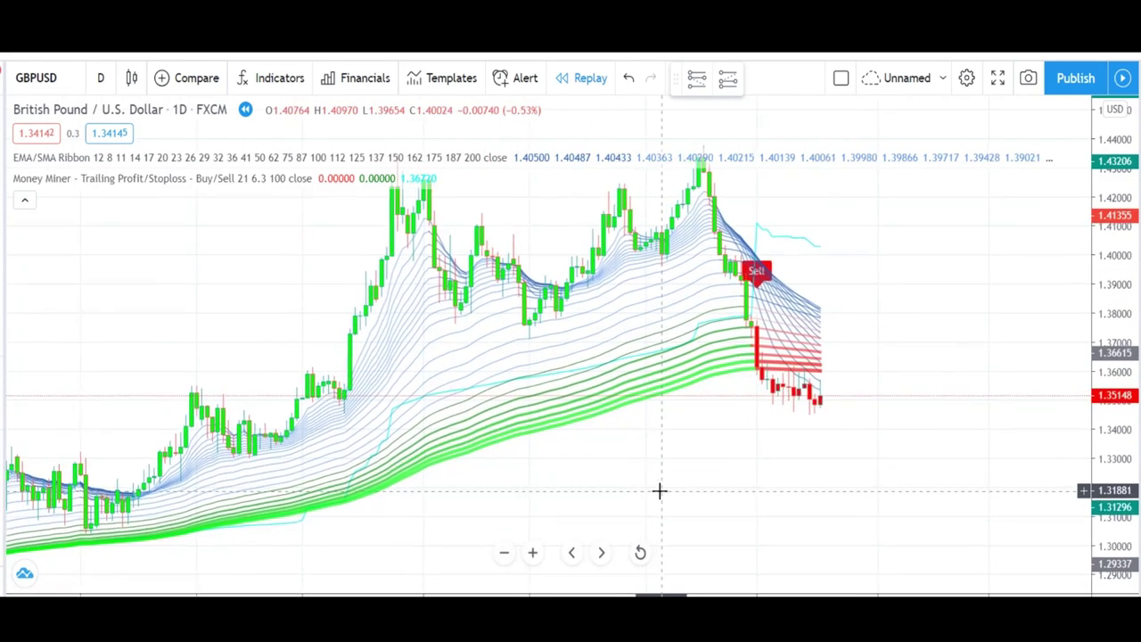
# Step: Extend the long position with entry 1.29337 to just before the newest sell signal and raise its target to 1.39257
pyautogui.scroll(-3, 660, 491)
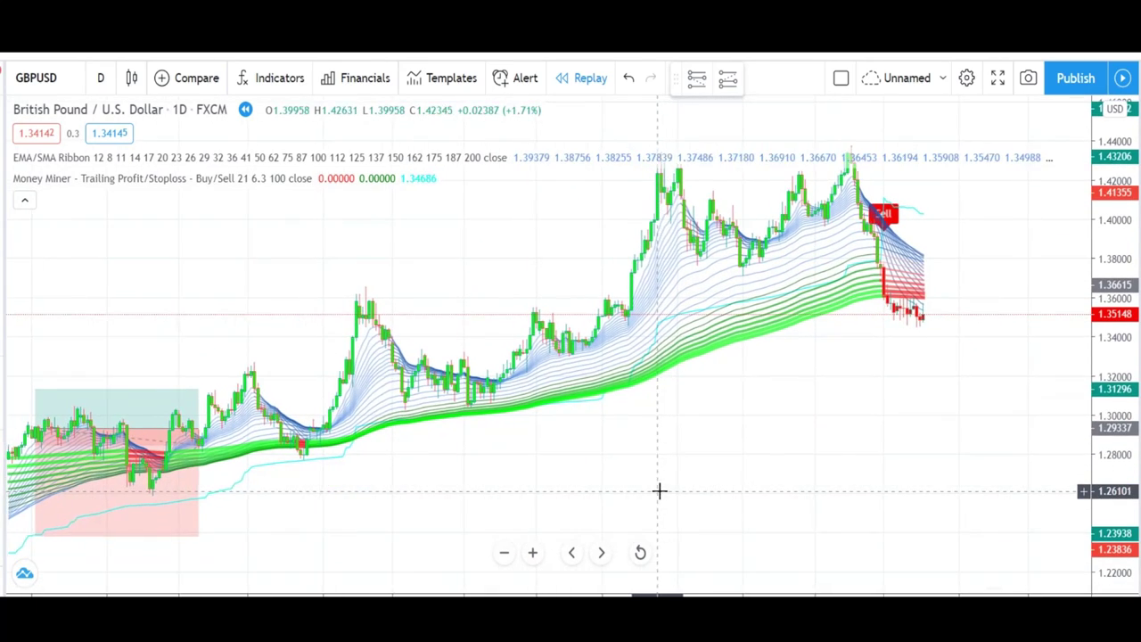
pyautogui.moveTo(212, 425)
pyautogui.mouseDown()
pyautogui.moveTo(886, 413)
pyautogui.moveTo(885, 427)
pyautogui.mouseUp()
pyautogui.moveTo(52, 389); pyautogui.dragTo(203, 214)
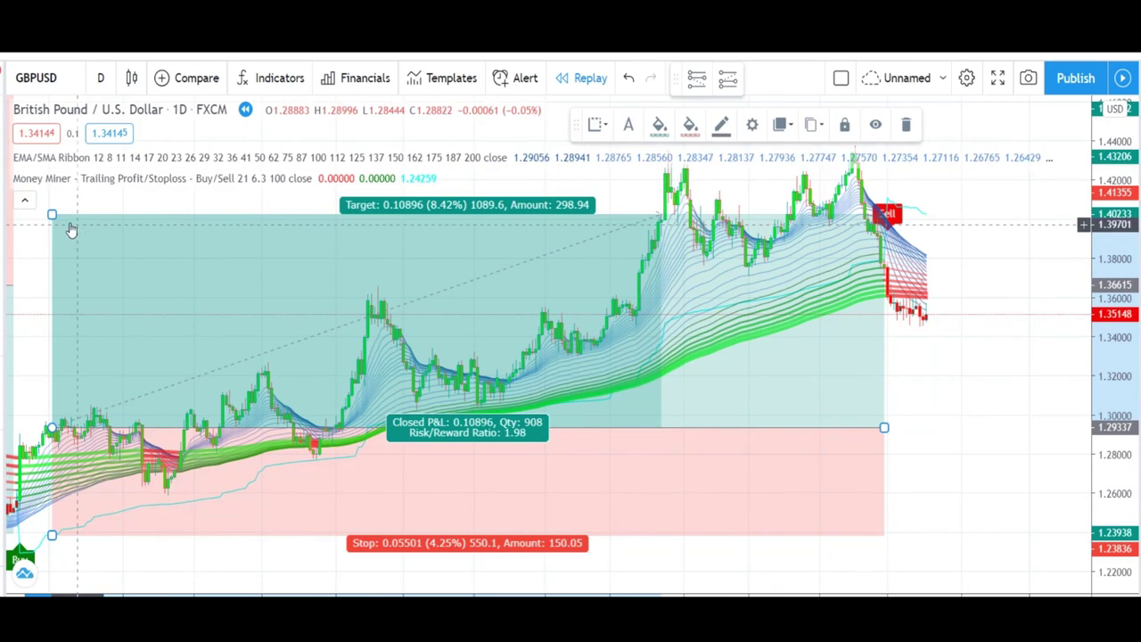
pyautogui.moveTo(53, 213); pyautogui.dragTo(52, 234)
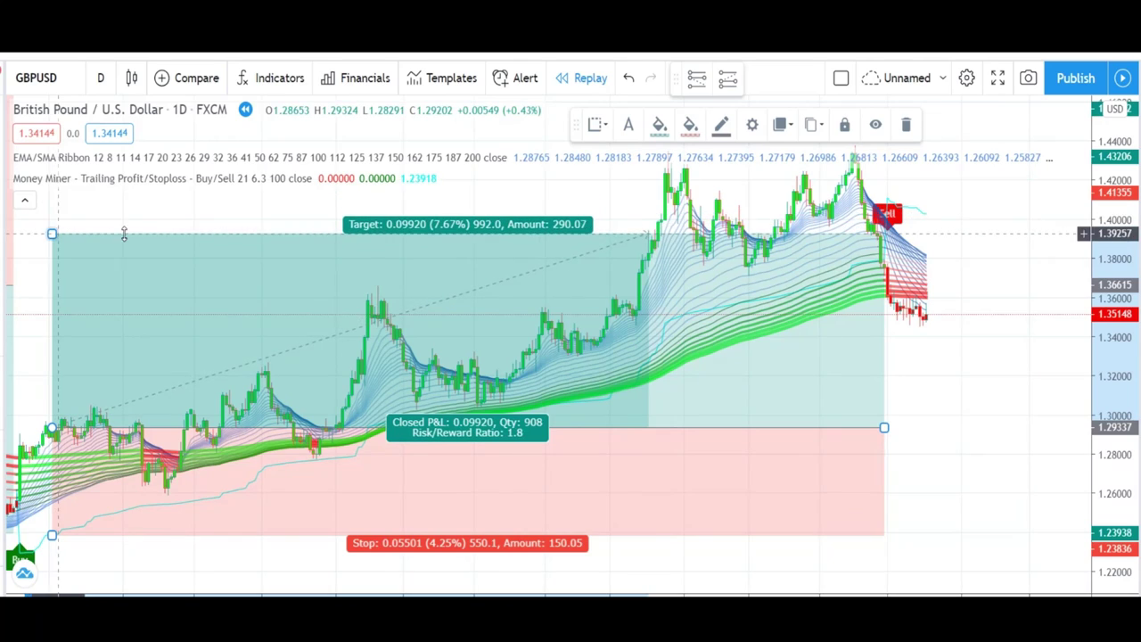
pyautogui.click(980, 370)
# Step: Capture the newest sell signal, mark the trailing stop line with red arrows, box the latest candles and ribbon, and discard the capture
pyautogui.moveTo(942, 374); pyautogui.dragTo(794, 395)
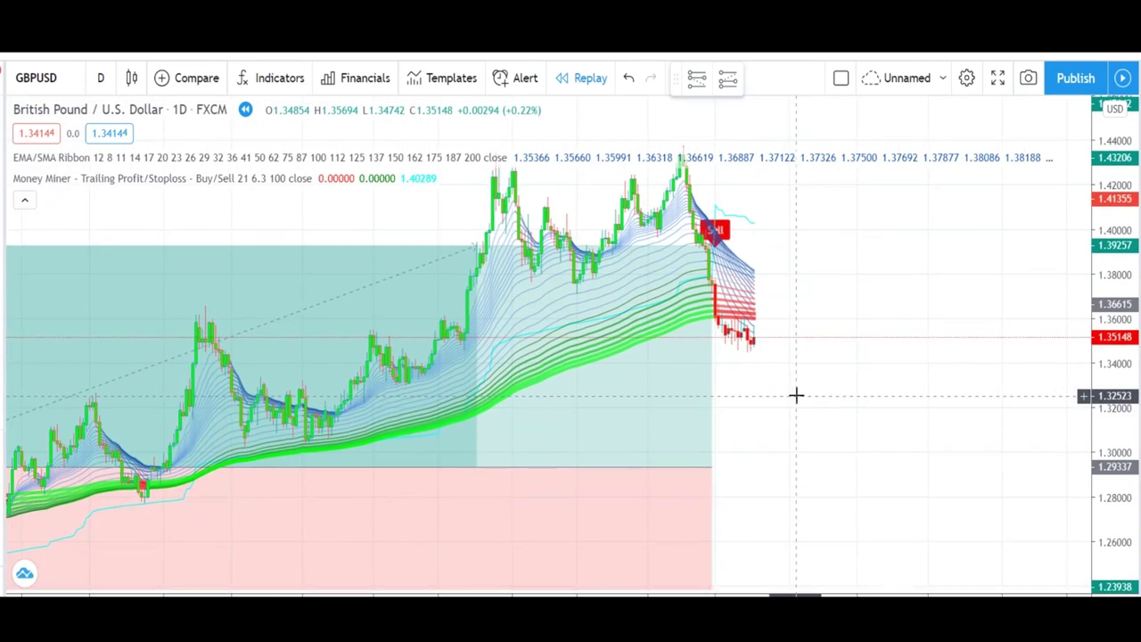
pyautogui.scroll(2, 797, 396)
pyautogui.scroll(3, 797, 395)
pyautogui.moveTo(668, 431); pyautogui.dragTo(1041, 431)
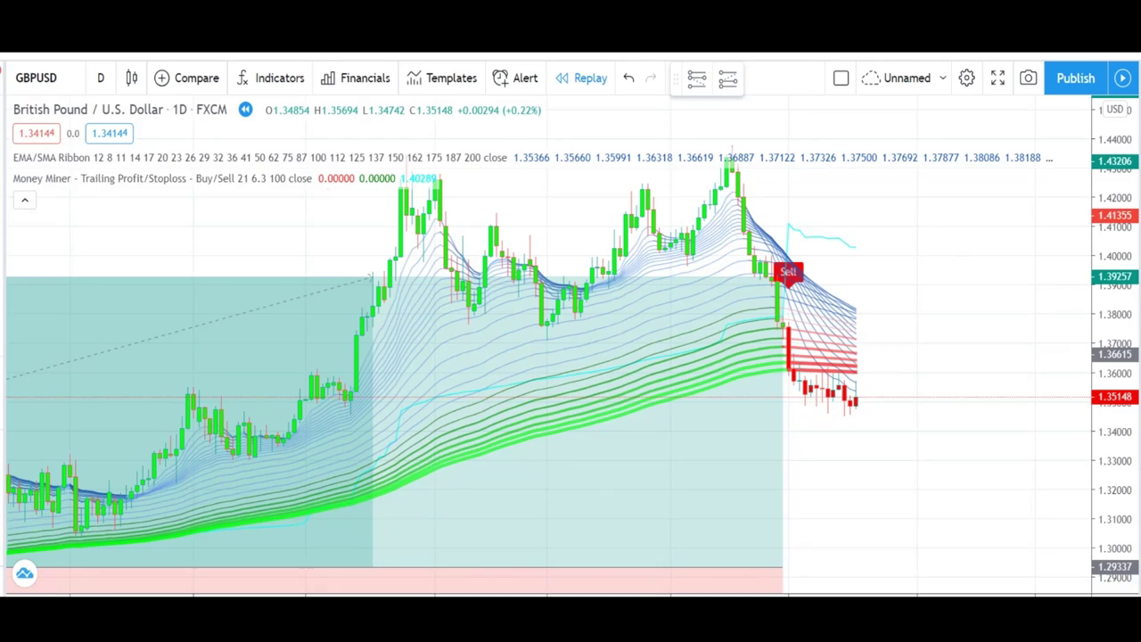
pyautogui.press('Print')
pyautogui.moveTo(591, 163); pyautogui.dragTo(1031, 483)
pyautogui.moveTo(963, 208); pyautogui.dragTo(847, 248)
pyautogui.moveTo(861, 186); pyautogui.dragTo(816, 234)
pyautogui.moveTo(830, 297)
pyautogui.mouseDown()
pyautogui.moveTo(870, 428)
pyautogui.moveTo(970, 481)
pyautogui.mouseUp()
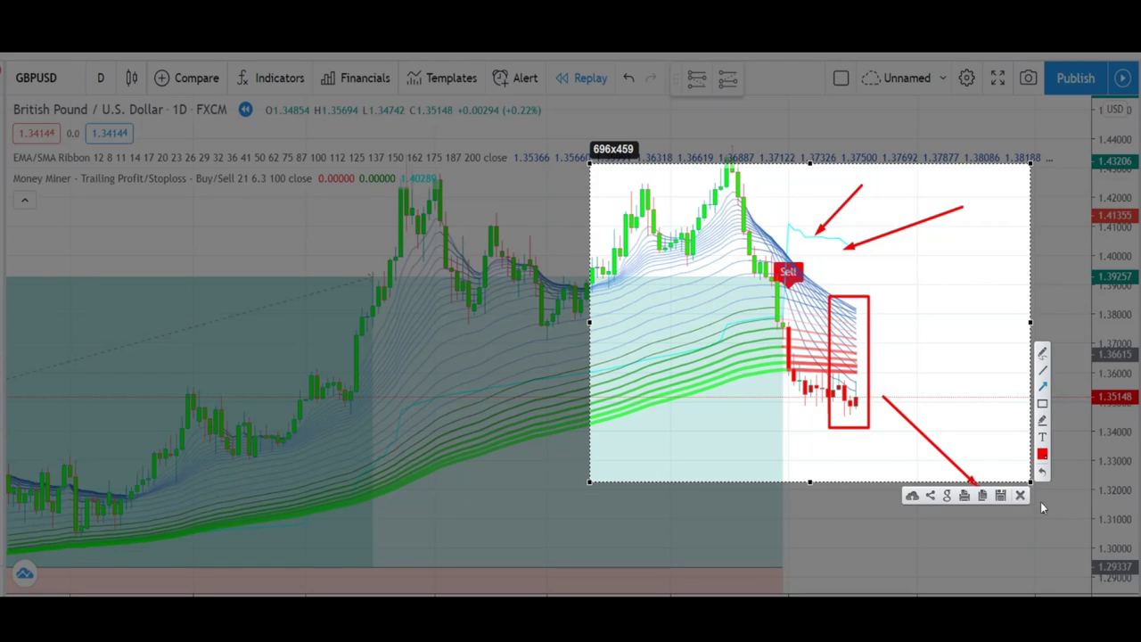
pyautogui.click(1015, 493)
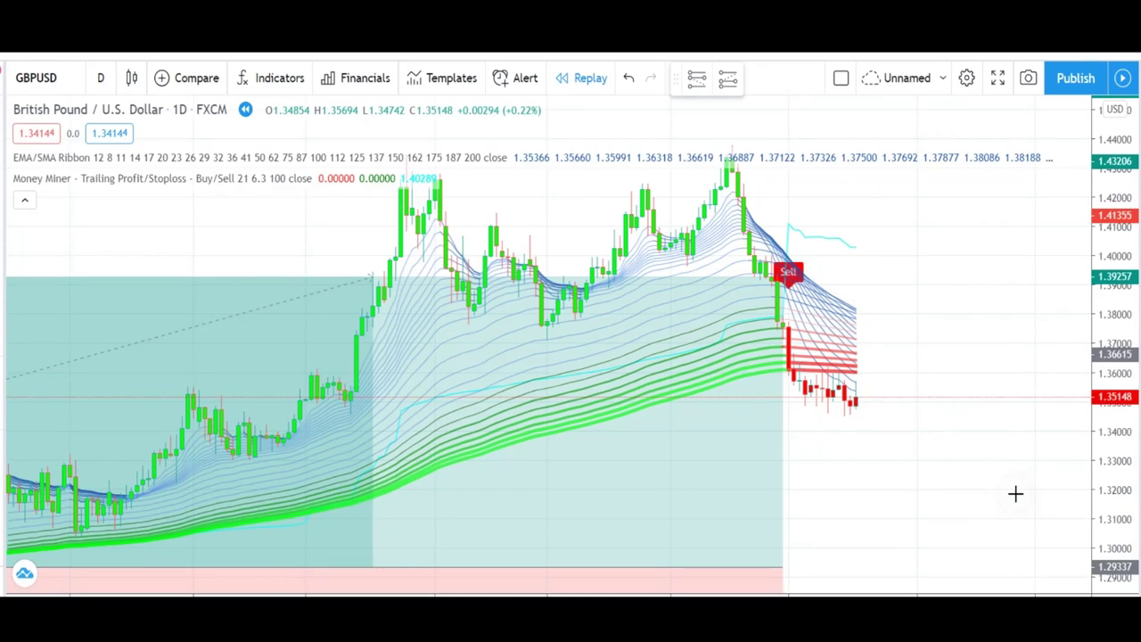
# Step: Place a short position at the latest candle after the sell signal with entry 1.34896 and raise its stop to 1.40272
pyautogui.click(854, 407)
pyautogui.moveTo(856, 324); pyautogui.dragTo(856, 247)
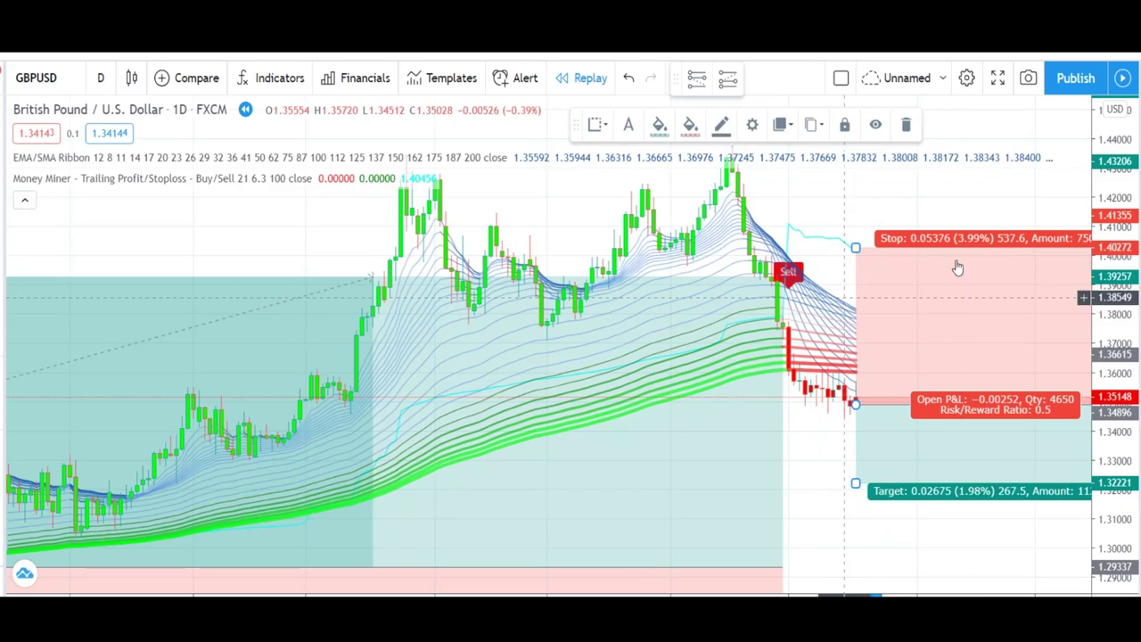
pyautogui.click(839, 255)
pyautogui.moveTo(911, 218); pyautogui.dragTo(845, 223)
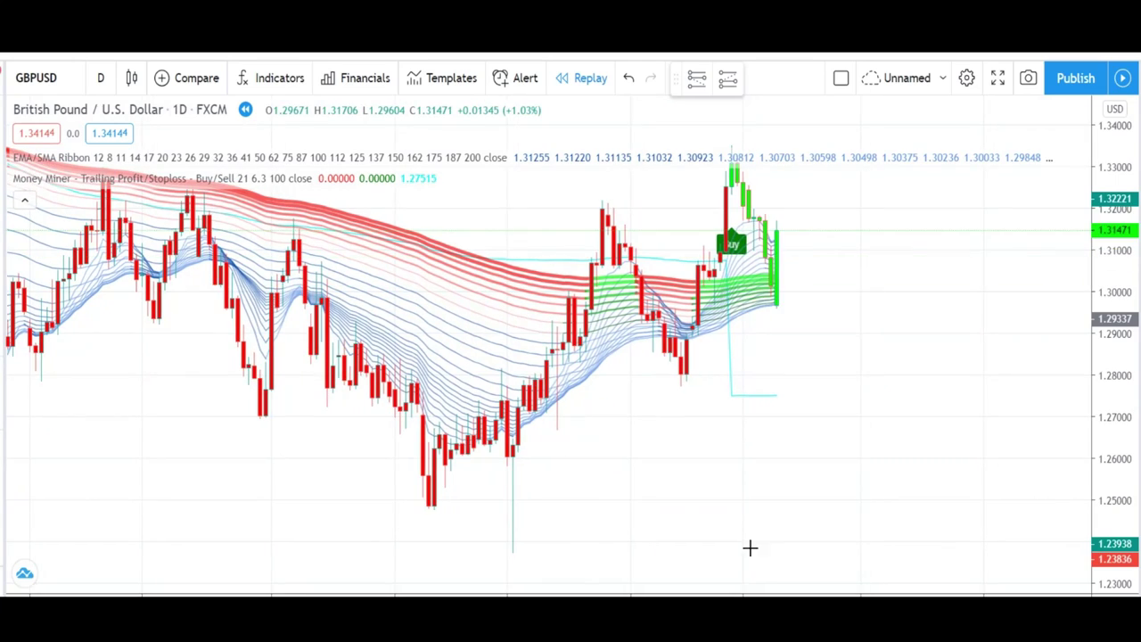
# Step: Extend the short position with entry 1.34896 to just before the newest buy signal and lower its target to 1.29780
pyautogui.moveTo(609, 449); pyautogui.dragTo(828, 461)
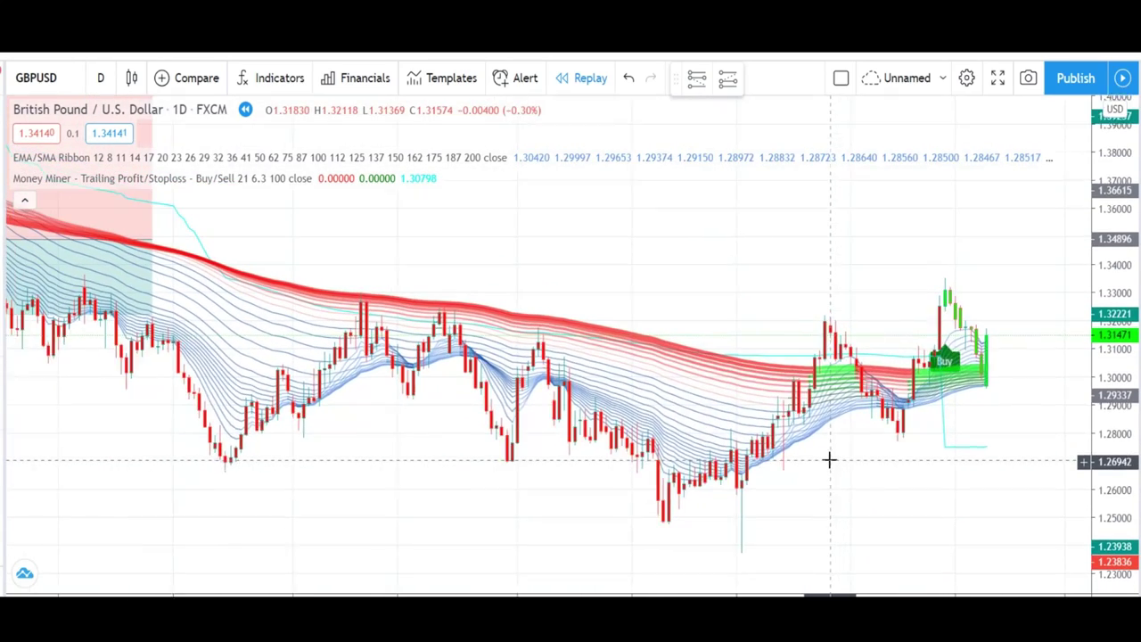
pyautogui.scroll(-2, 829, 460)
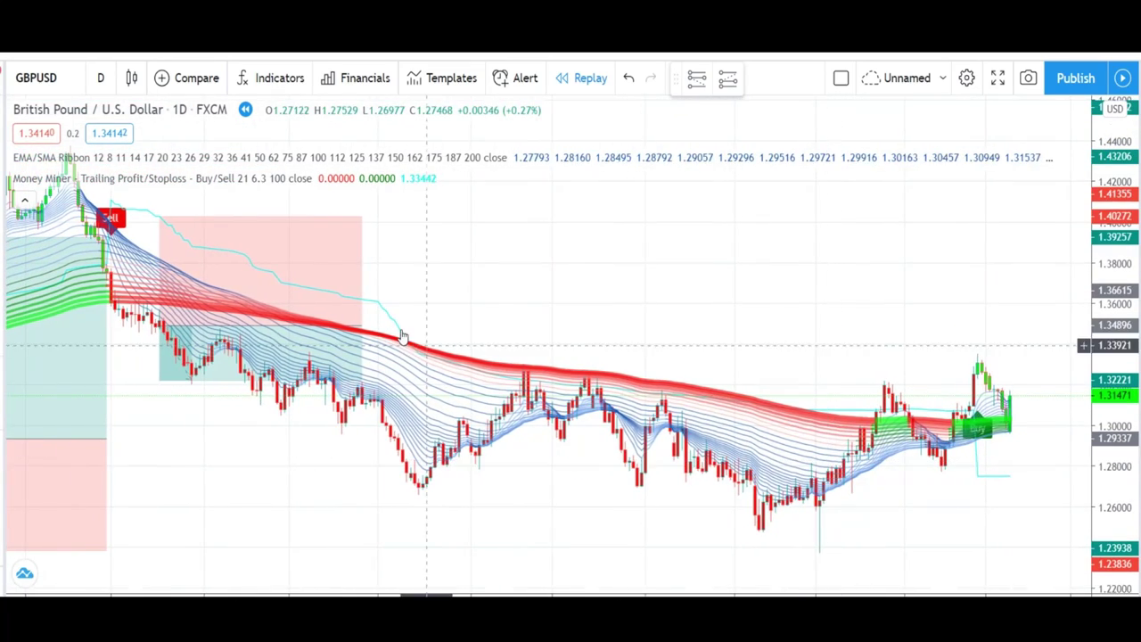
pyautogui.moveTo(540, 336); pyautogui.dragTo(972, 355)
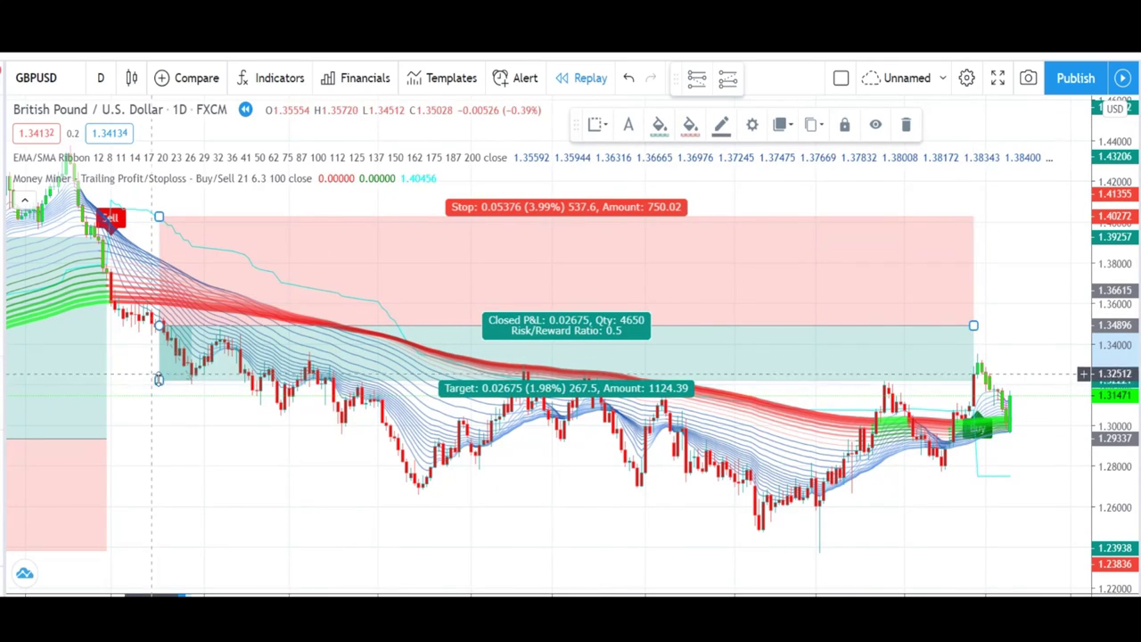
pyautogui.moveTo(165, 405); pyautogui.dragTo(201, 429)
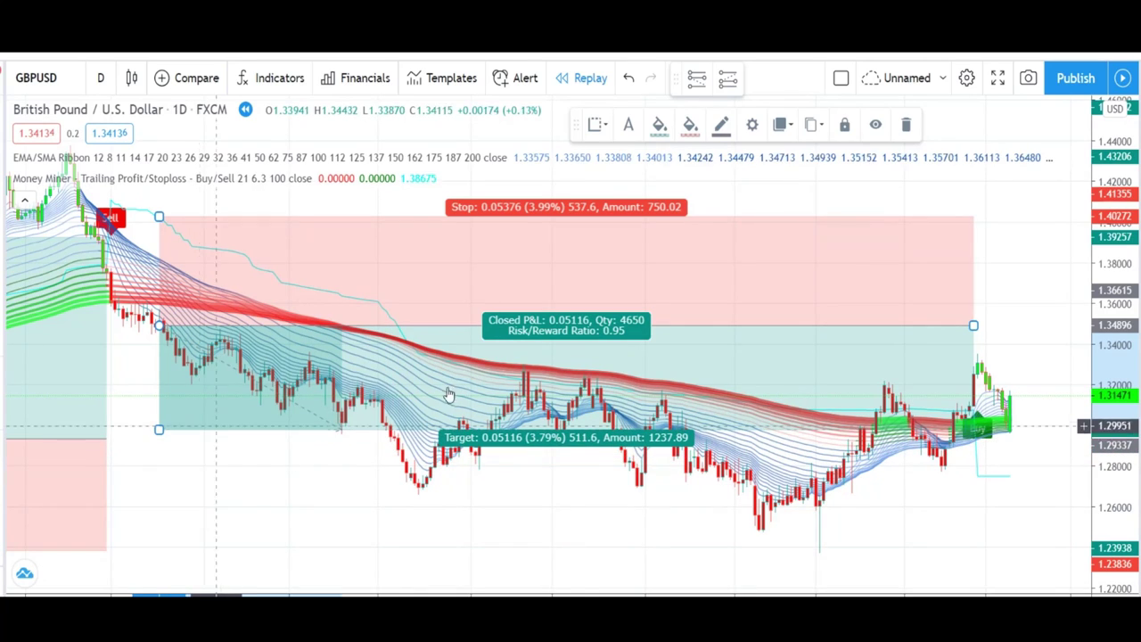
pyautogui.click(1019, 285)
pyautogui.scroll(-3, 993, 301)
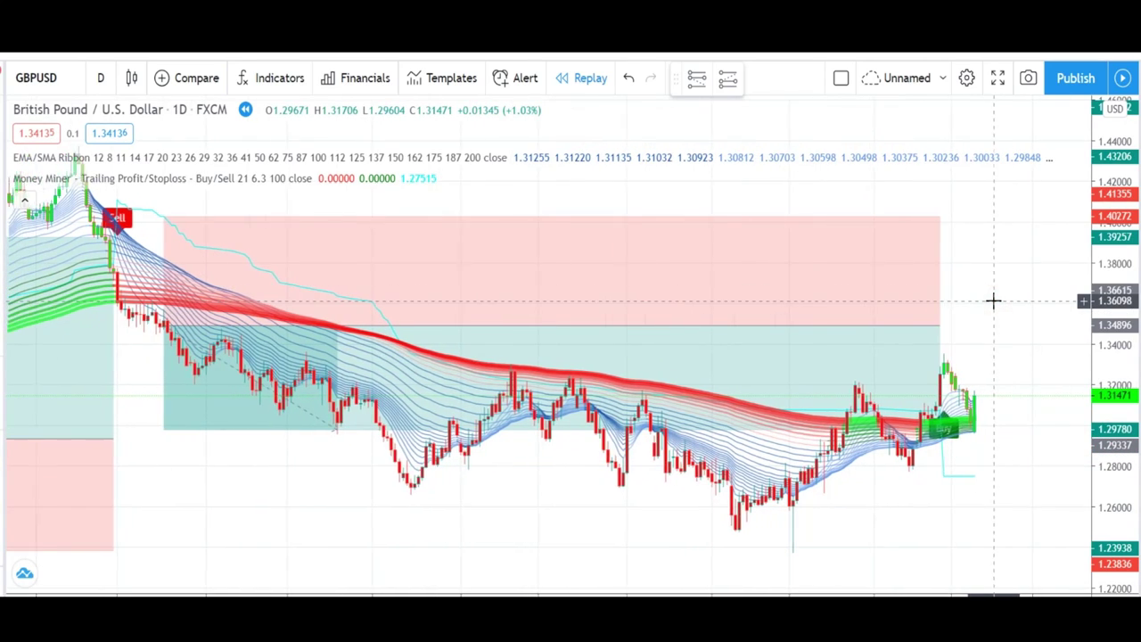
pyautogui.scroll(5, 994, 300)
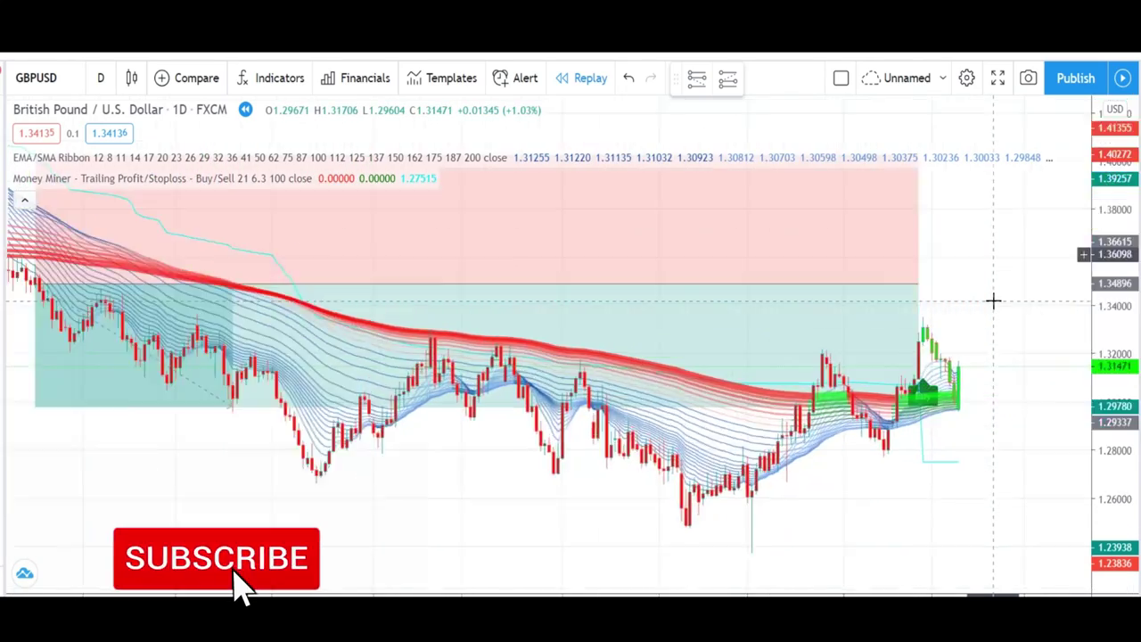
# Step: Capture the area around the newest buy signal, point red arrows at the latest candle and just beneath the ribbon, and discard the capture
pyautogui.scroll(-4, 993, 301)
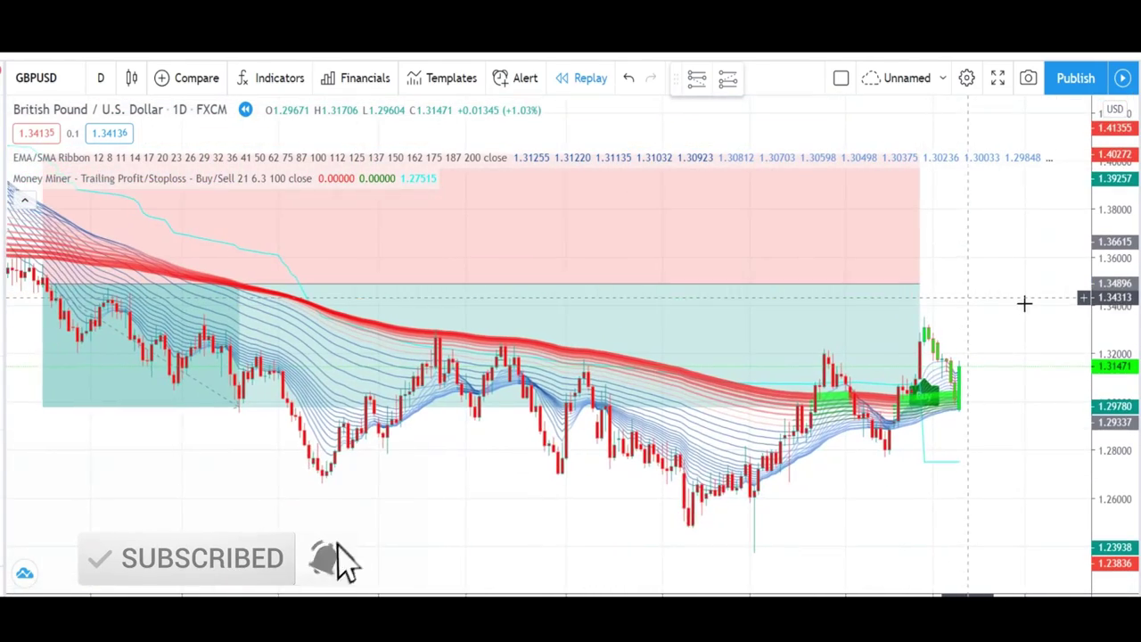
pyautogui.scroll(5, 983, 401)
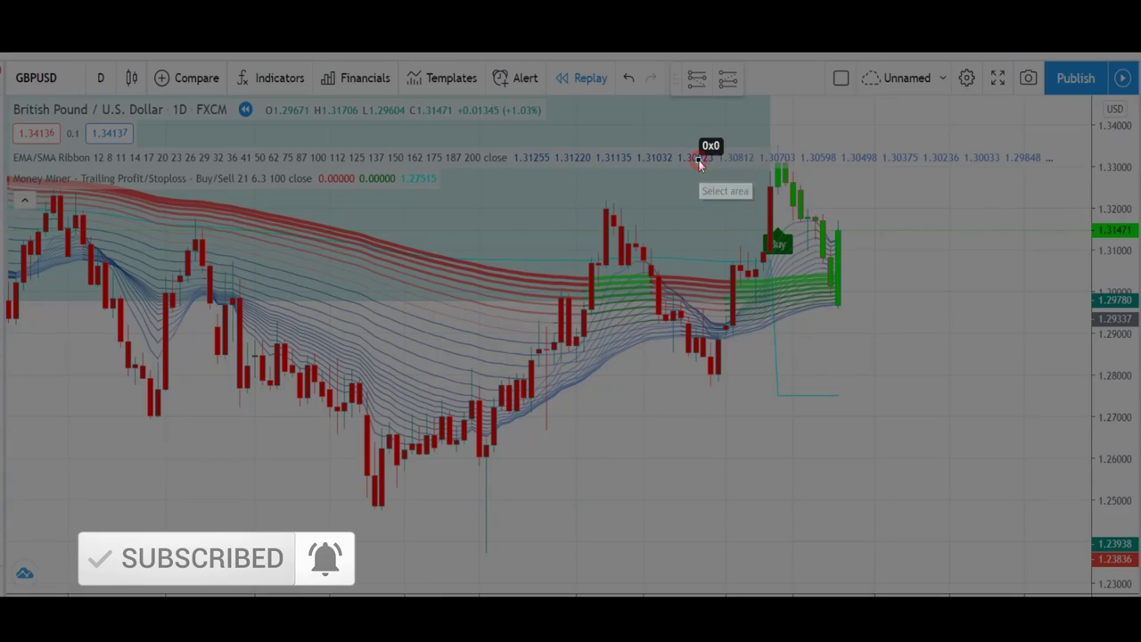
pyautogui.moveTo(700, 162); pyautogui.dragTo(983, 403)
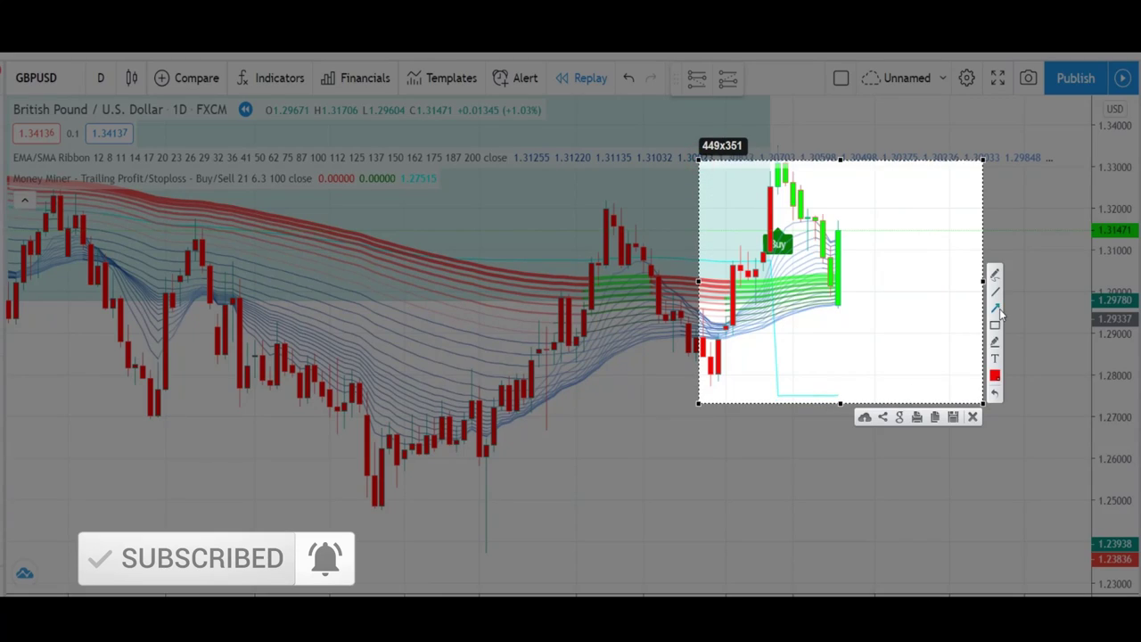
pyautogui.click(995, 308)
pyautogui.moveTo(911, 229); pyautogui.dragTo(830, 229)
pyautogui.moveTo(918, 333)
pyautogui.mouseDown()
pyautogui.moveTo(799, 266)
pyautogui.moveTo(859, 335)
pyautogui.mouseUp()
pyautogui.click(995, 325)
pyautogui.click(973, 417)
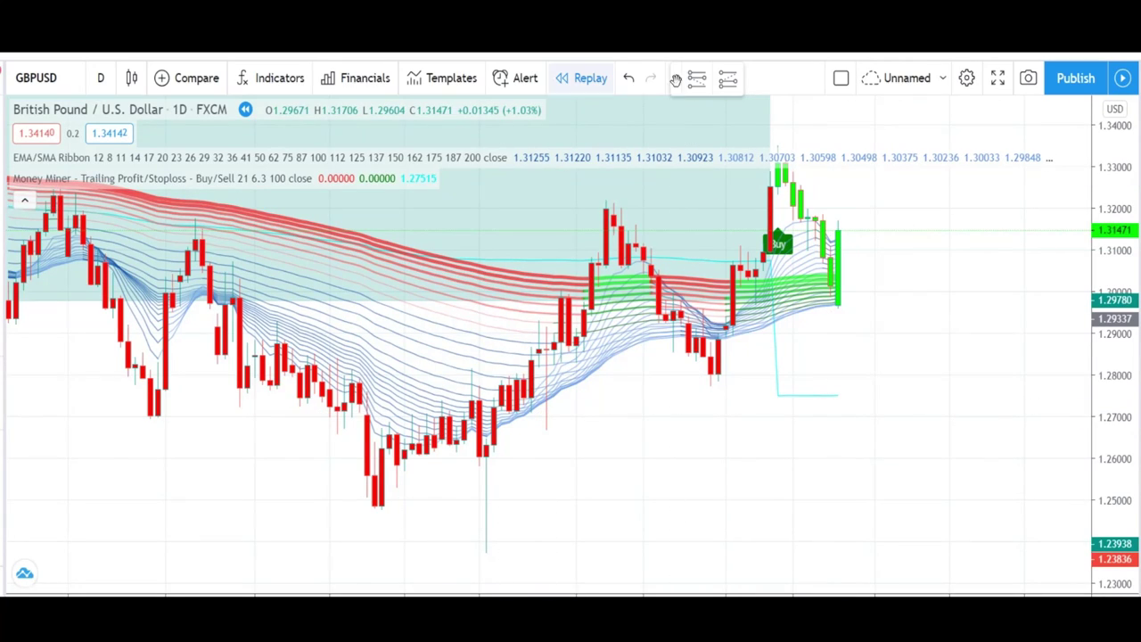
# Step: Place a long position at the latest candle after the buy signal with entry 1.31449 and lower its stop to 1.27430
pyautogui.click(720, 88)
pyautogui.click(839, 230)
pyautogui.moveTo(838, 307); pyautogui.dragTo(838, 398)
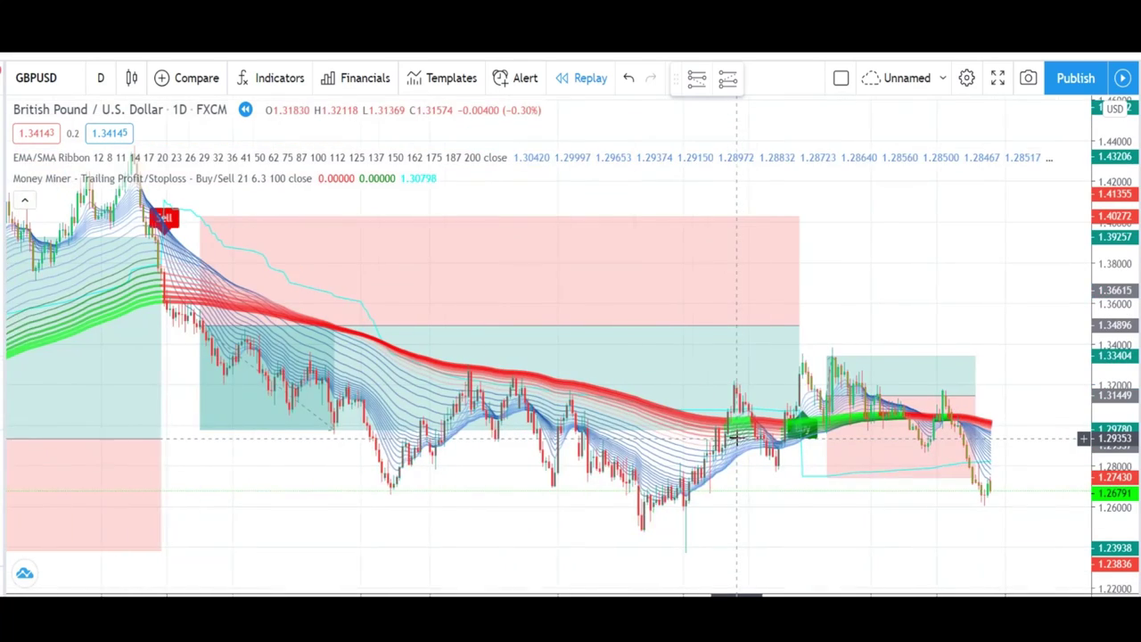
# Step: Review the marked long and short positions against the buy and sell signals across the chart's full history
pyautogui.scroll(1, 737, 438)
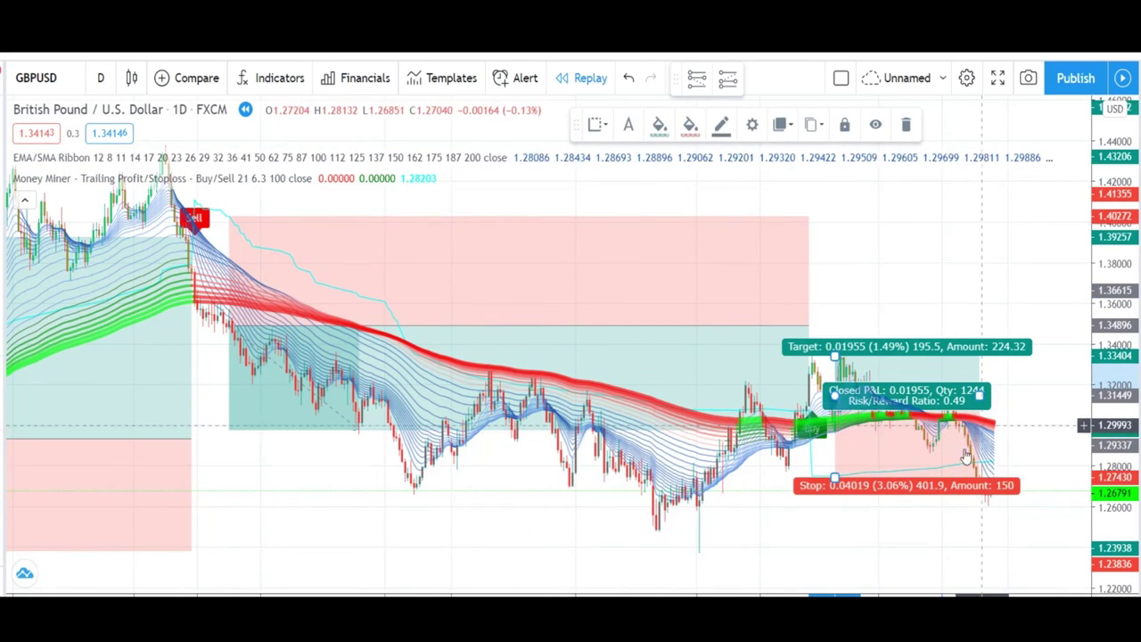
pyautogui.scroll(-10, 1011, 288)
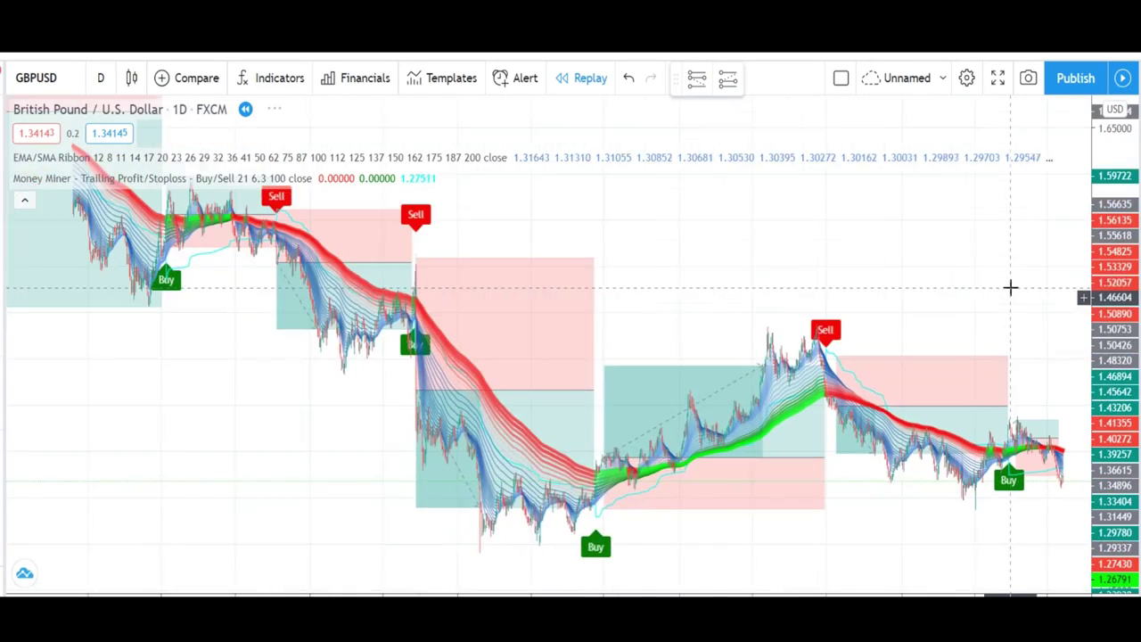
pyautogui.scroll(-1, 829, 272)
pyautogui.scroll(-1, 591, 291)
pyautogui.moveTo(506, 517); pyautogui.dragTo(586, 491)
pyautogui.moveTo(286, 487); pyautogui.dragTo(487, 476)
pyautogui.hscroll(6, 487, 477)
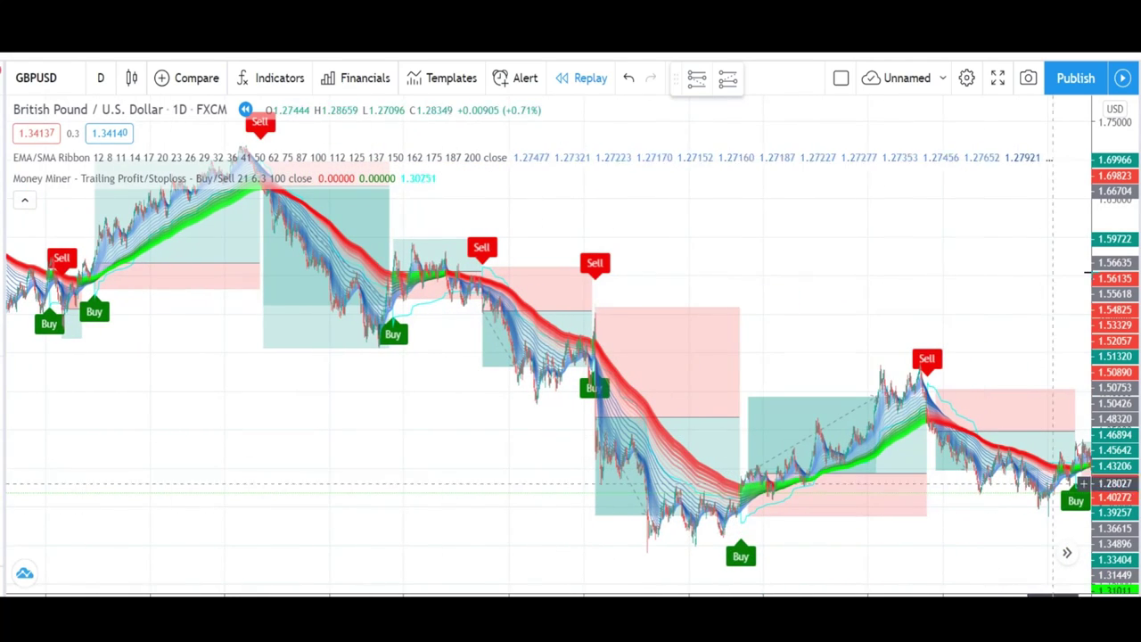